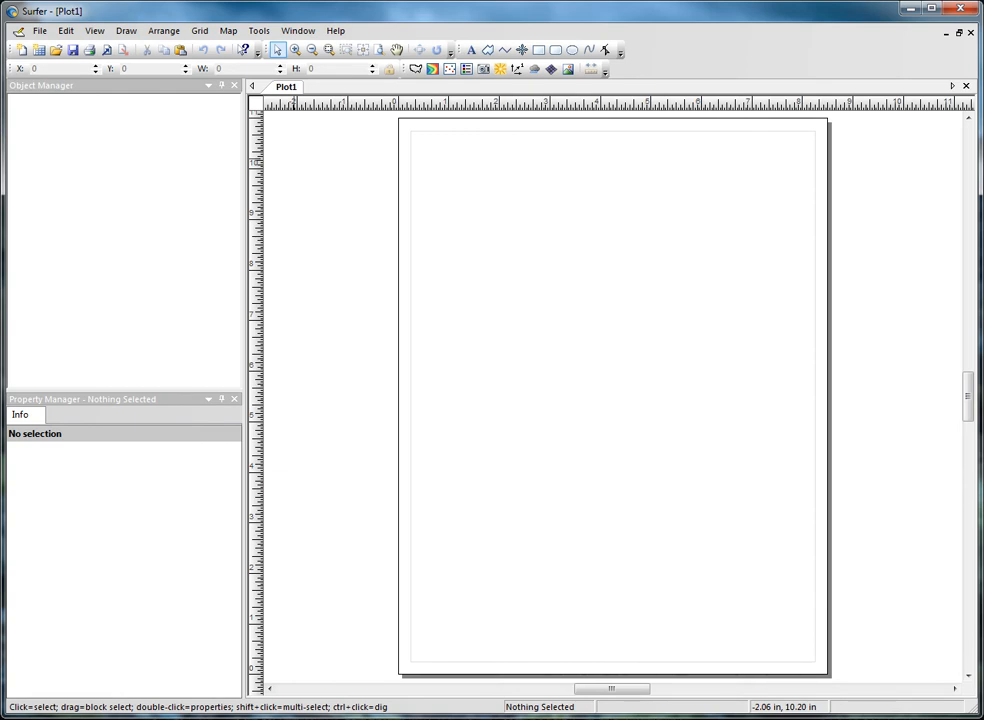
Step: Create a new 3D surface map from the Demogrid.grd sample grid and select its surface layer
left_click(228, 30)
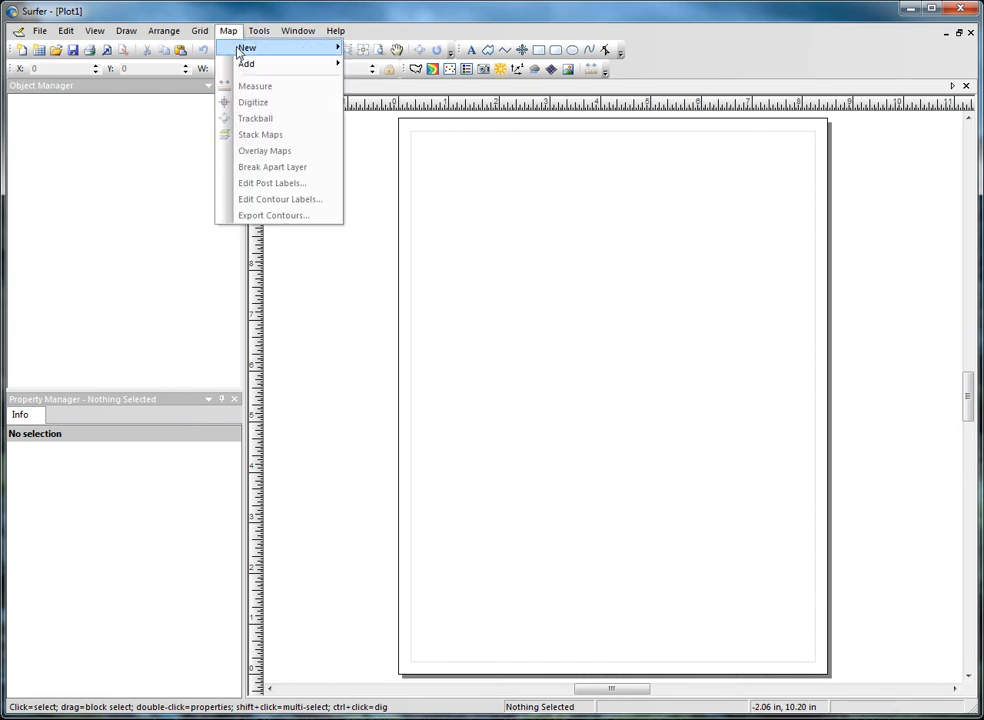
mouse_move(250, 49)
left_click(392, 231)
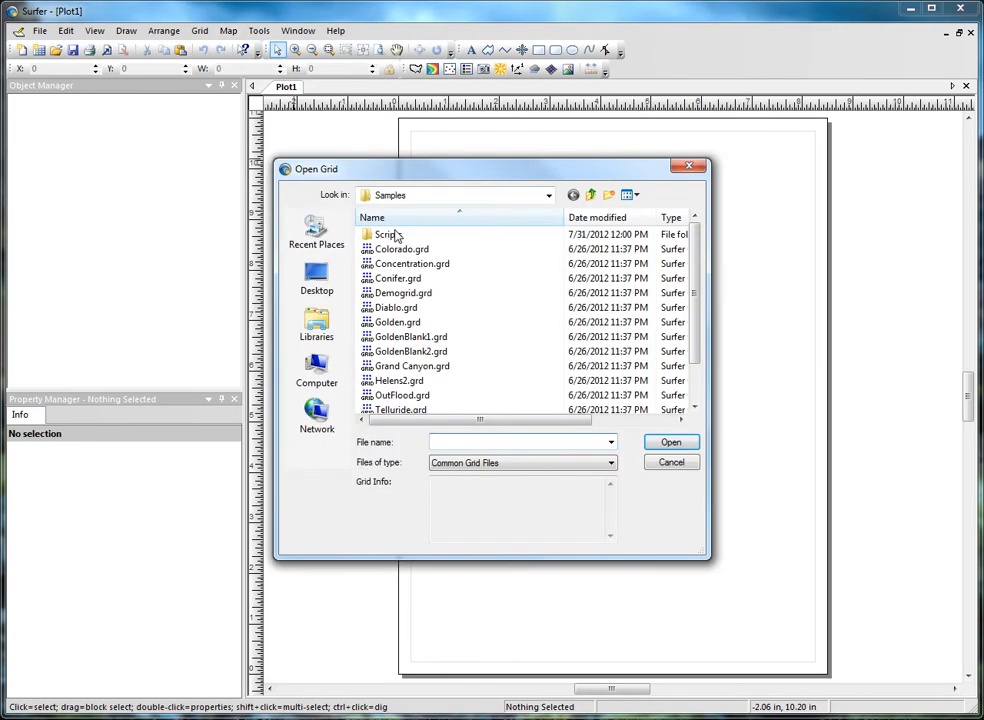
left_click(400, 292)
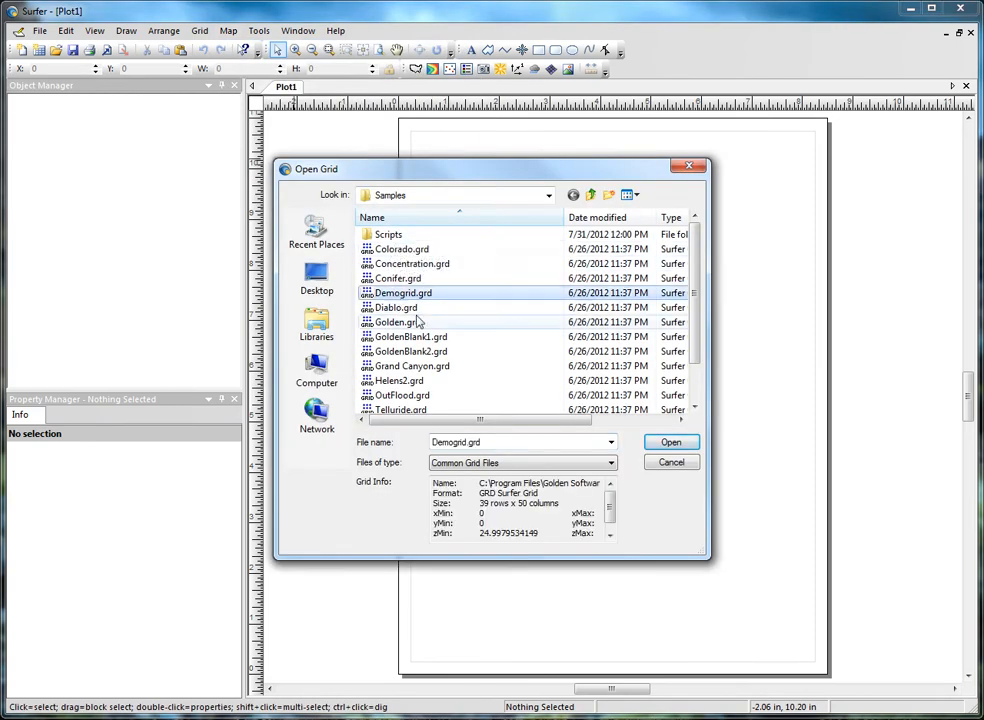
left_click(669, 442)
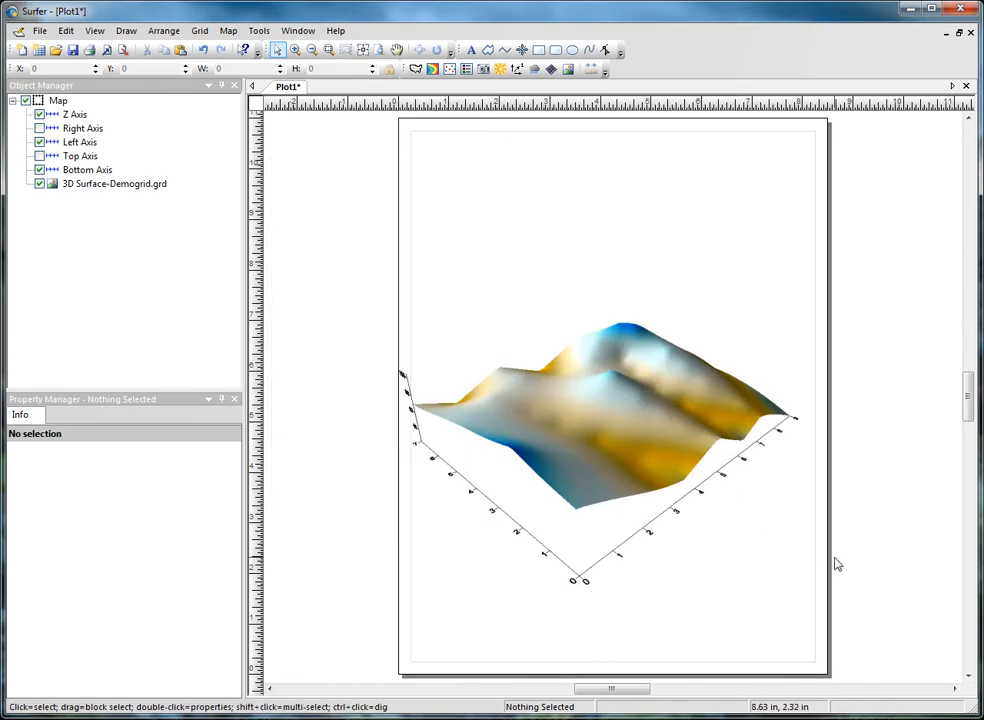
left_click(155, 187)
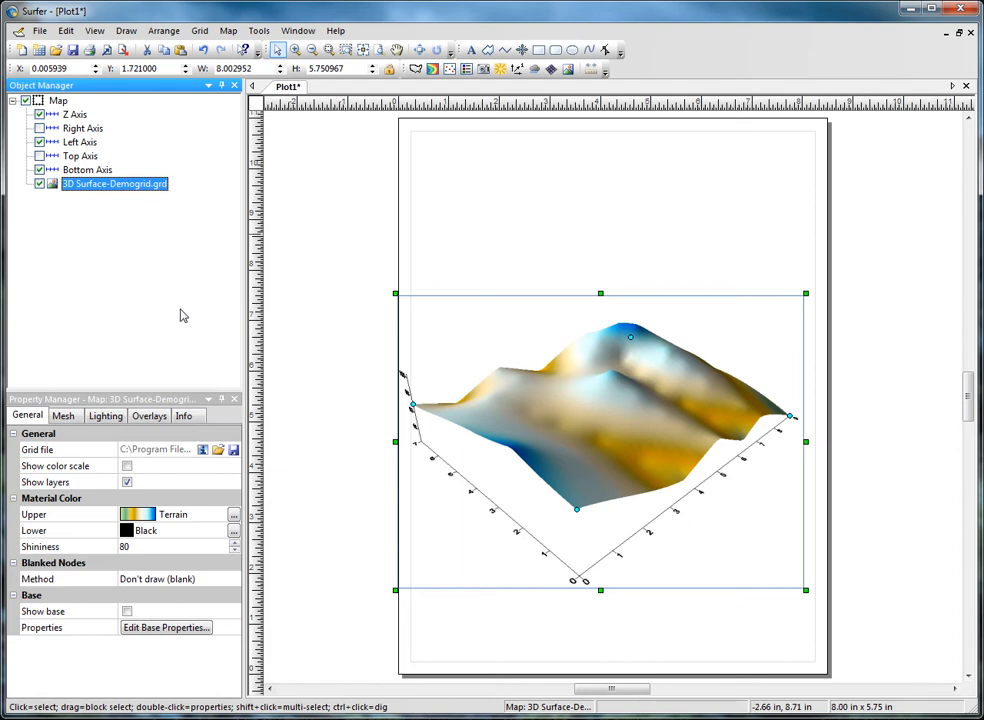
left_click(218, 451)
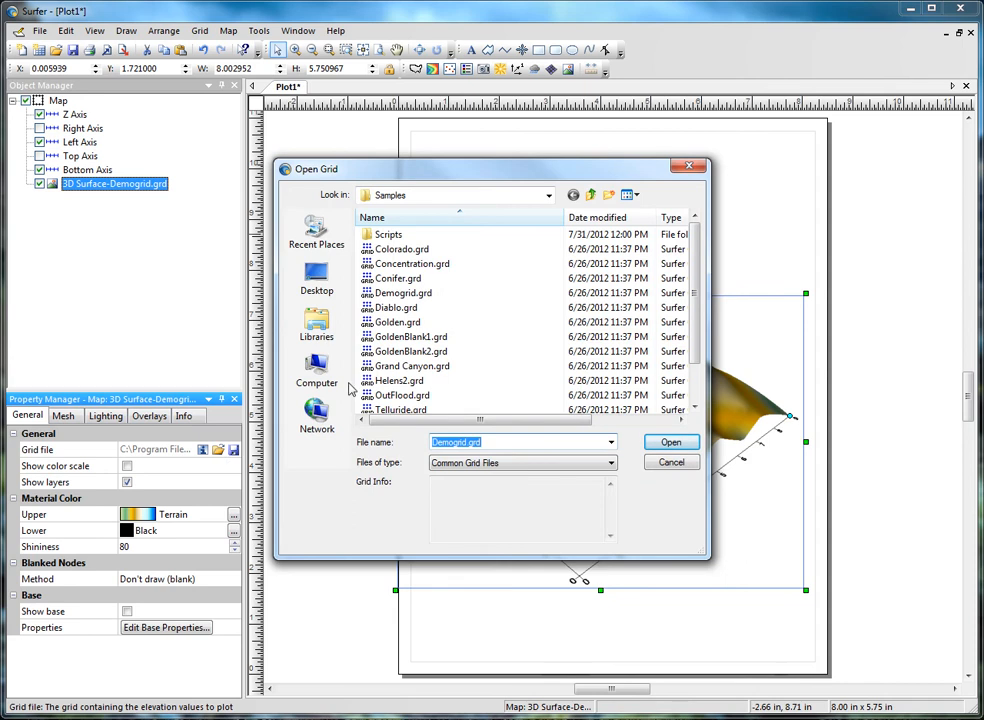
left_click(398, 278)
left_click(667, 462)
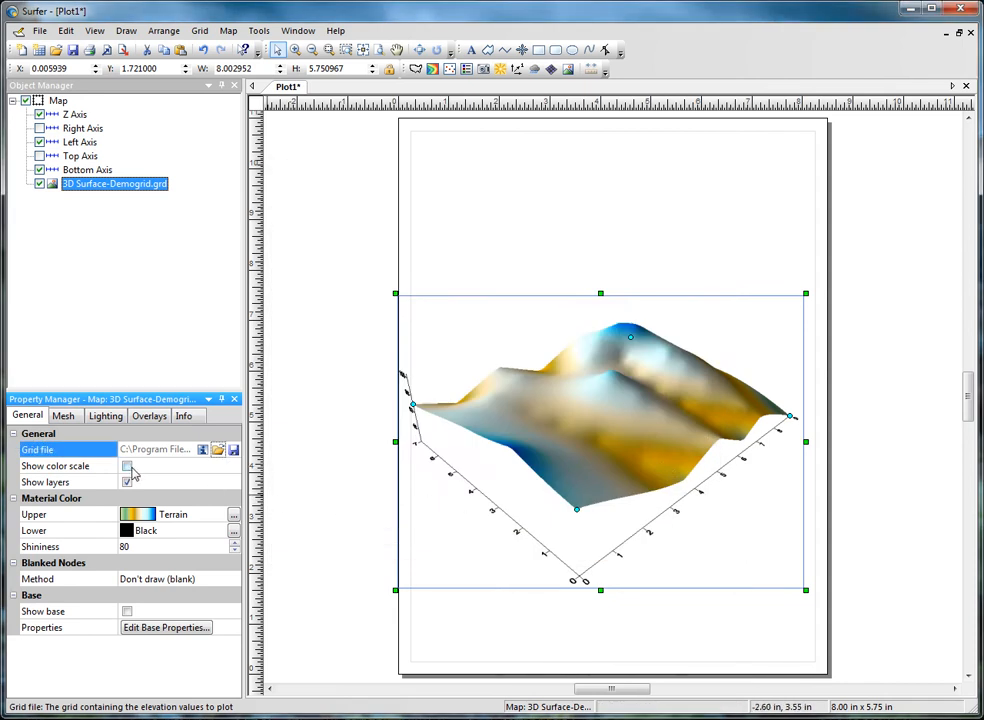
Step: Show the surface's color scale and set its upper material color to the LandArid colormap
left_click(127, 467)
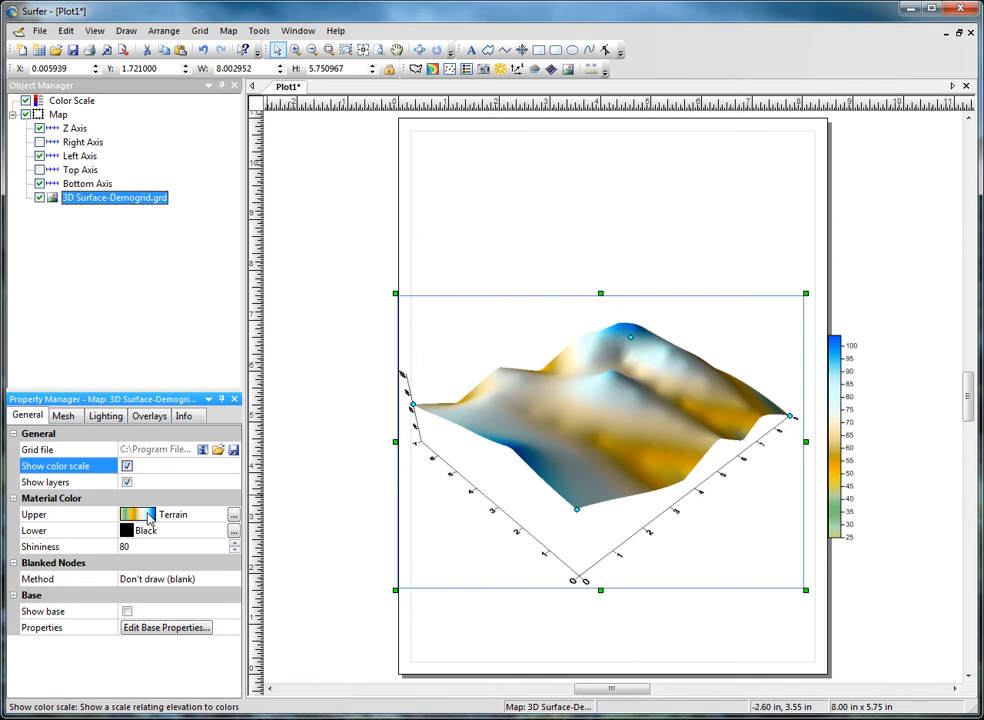
left_click(178, 514)
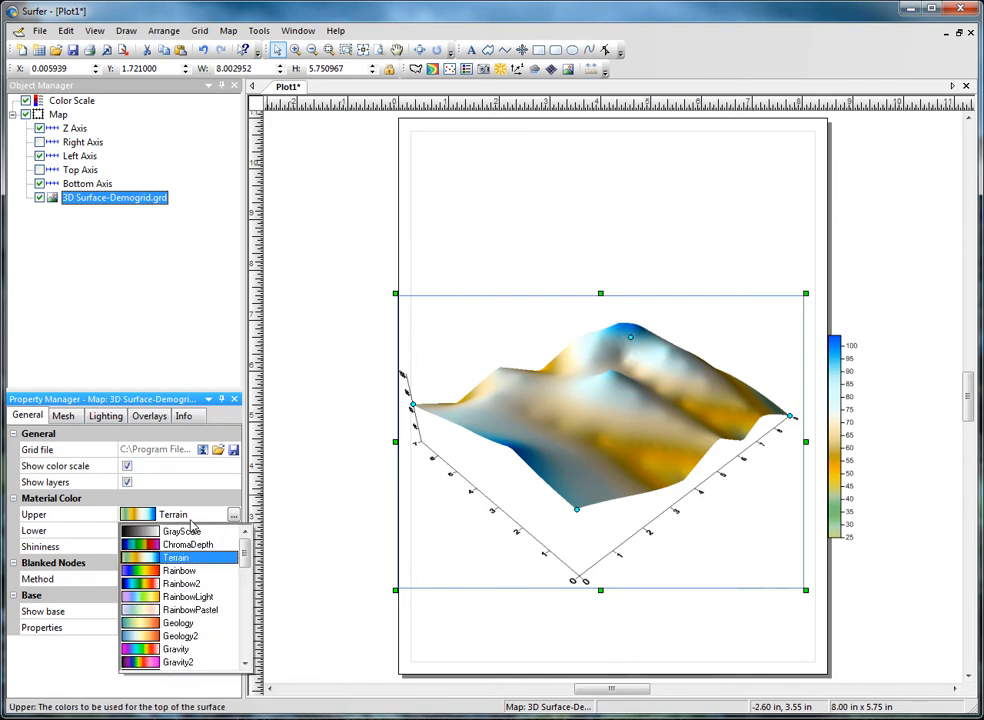
scroll(195, 555, "down", 3)
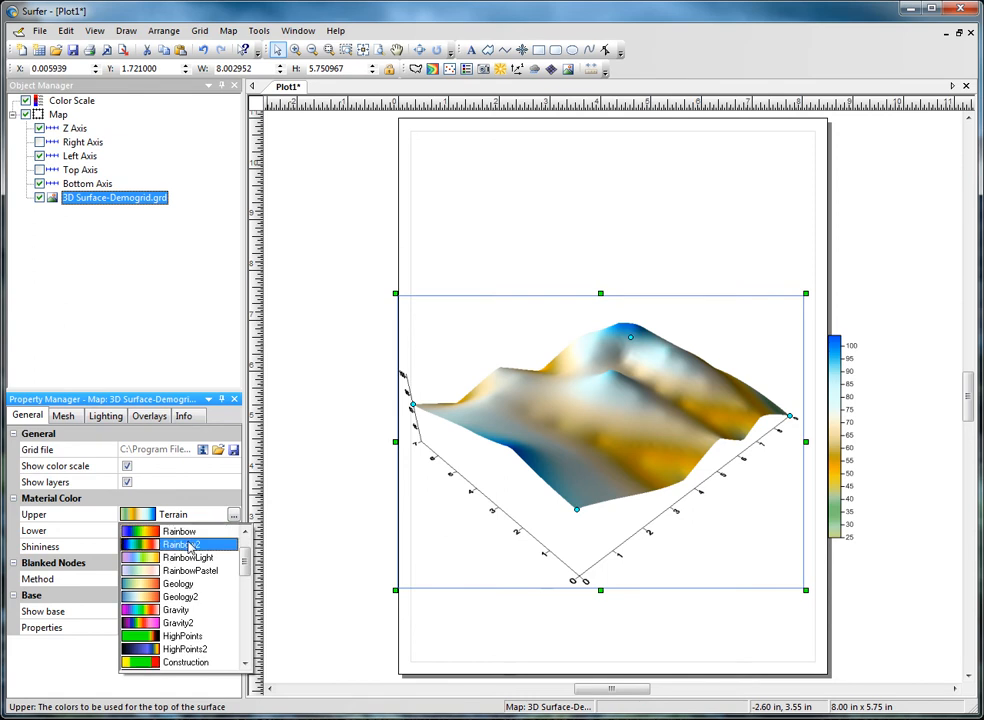
scroll(203, 573, "down", 1)
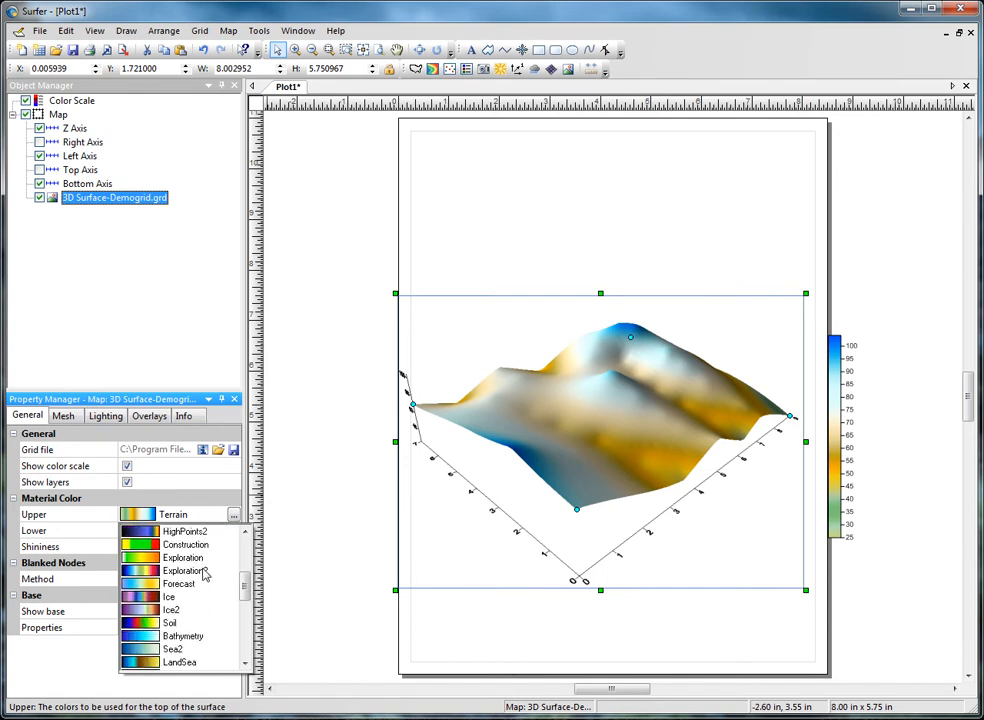
scroll(203, 573, "down", 2)
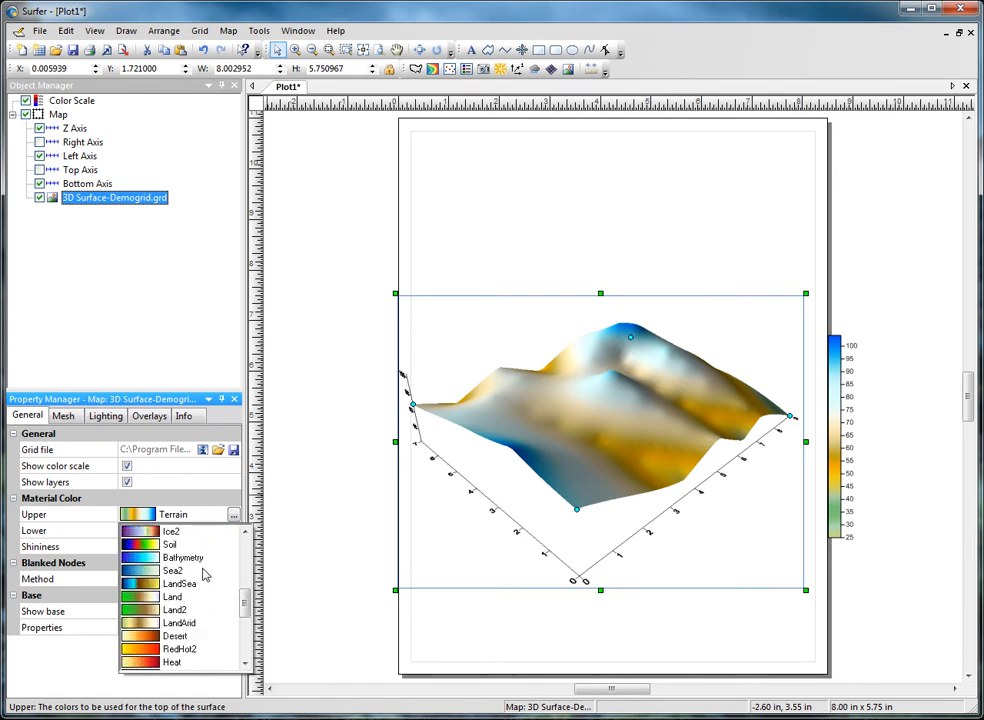
scroll(203, 573, "down", 1)
scroll(203, 573, "down", 1)
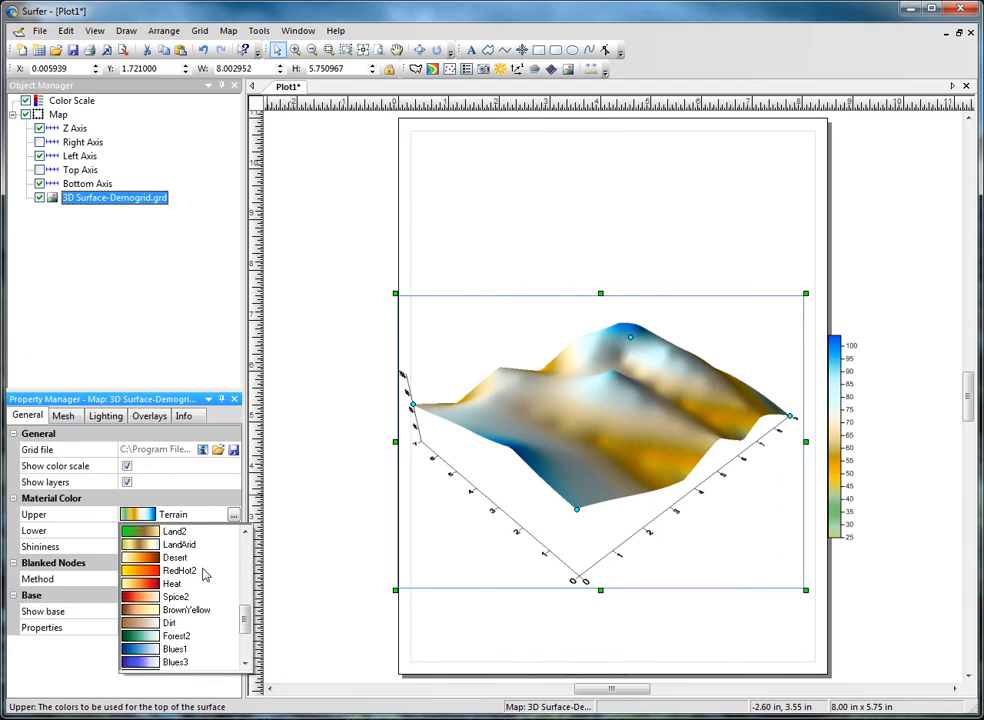
scroll(203, 573, "down", 2)
scroll(203, 573, "down", 1)
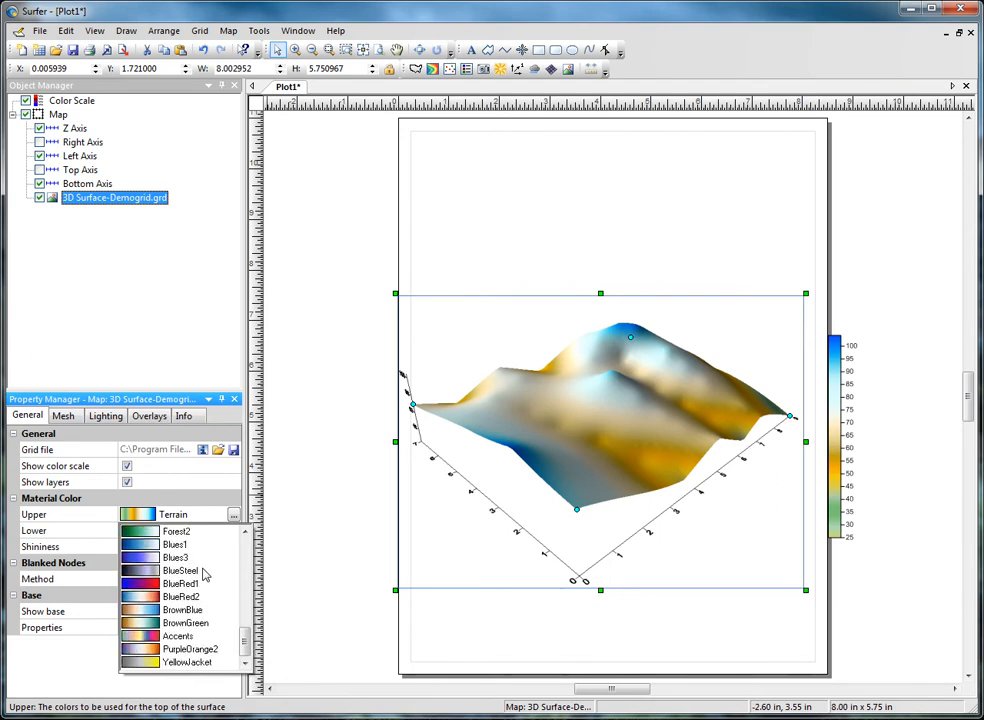
scroll(203, 573, "up", 1)
scroll(203, 573, "up", 3)
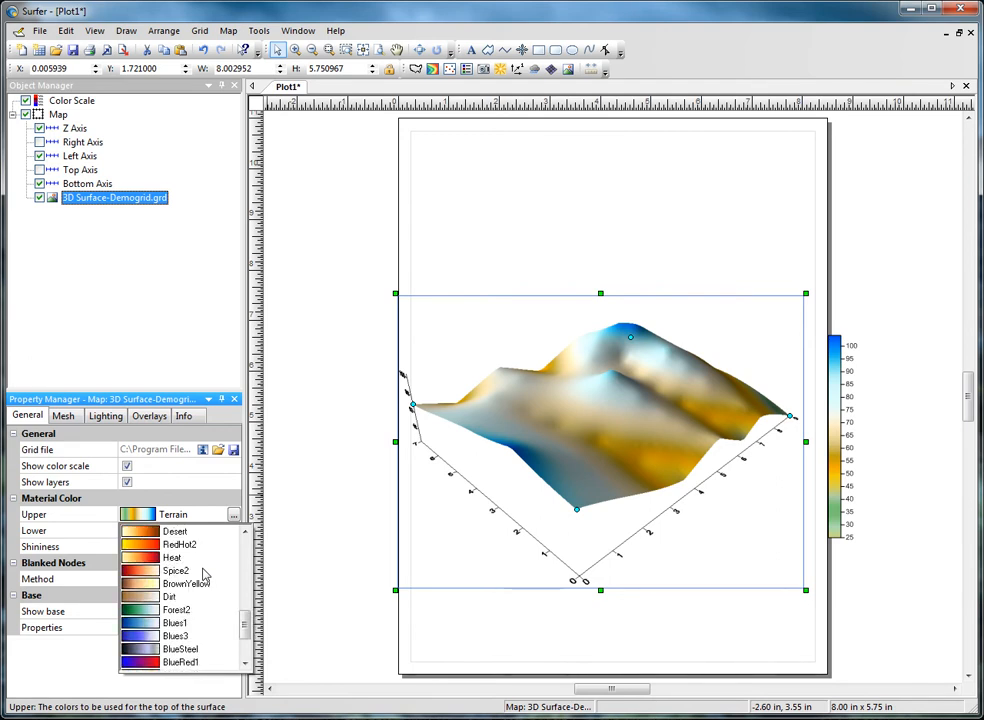
left_click(197, 600)
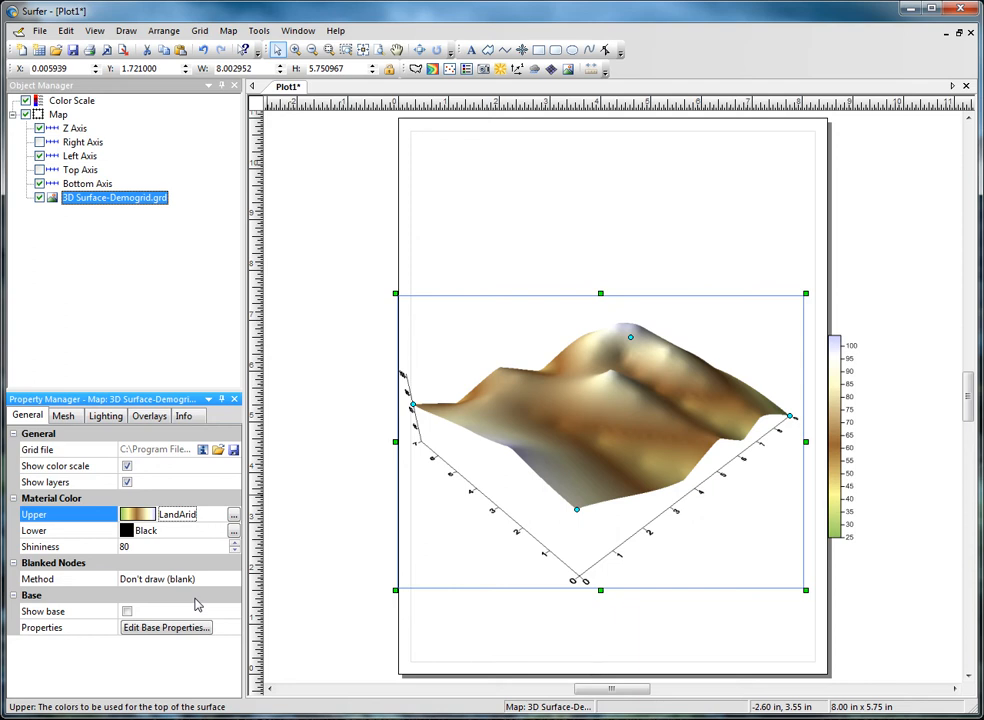
Step: Customize the upper material colormap by setting the brown node's value to 60
left_click(233, 514)
left_click_drag(173, 478, 507, 305)
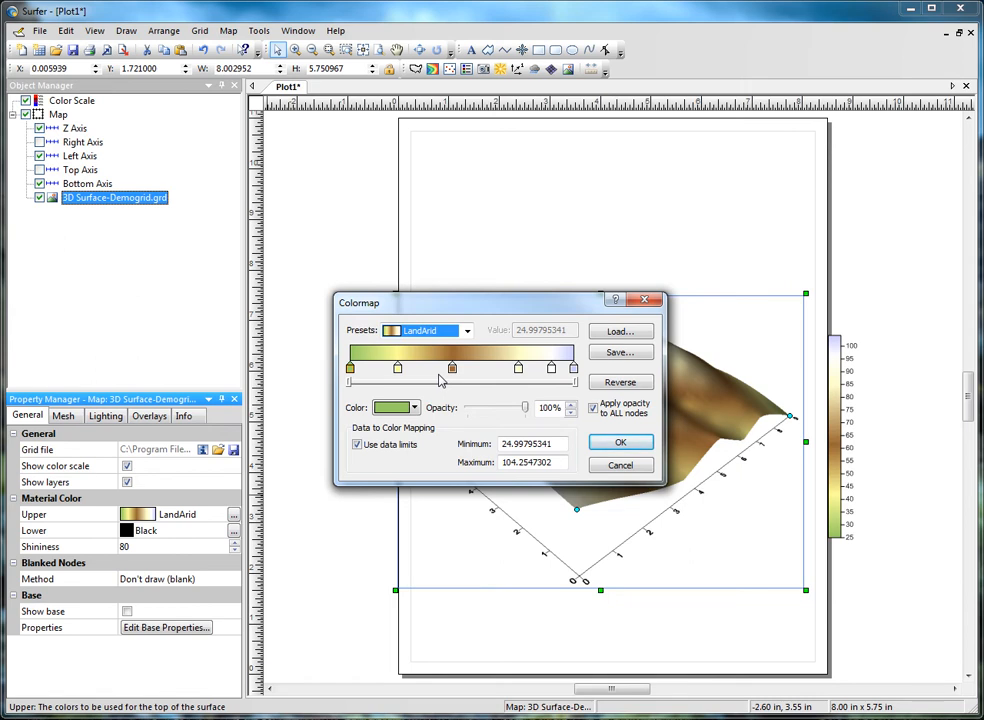
left_click(397, 369)
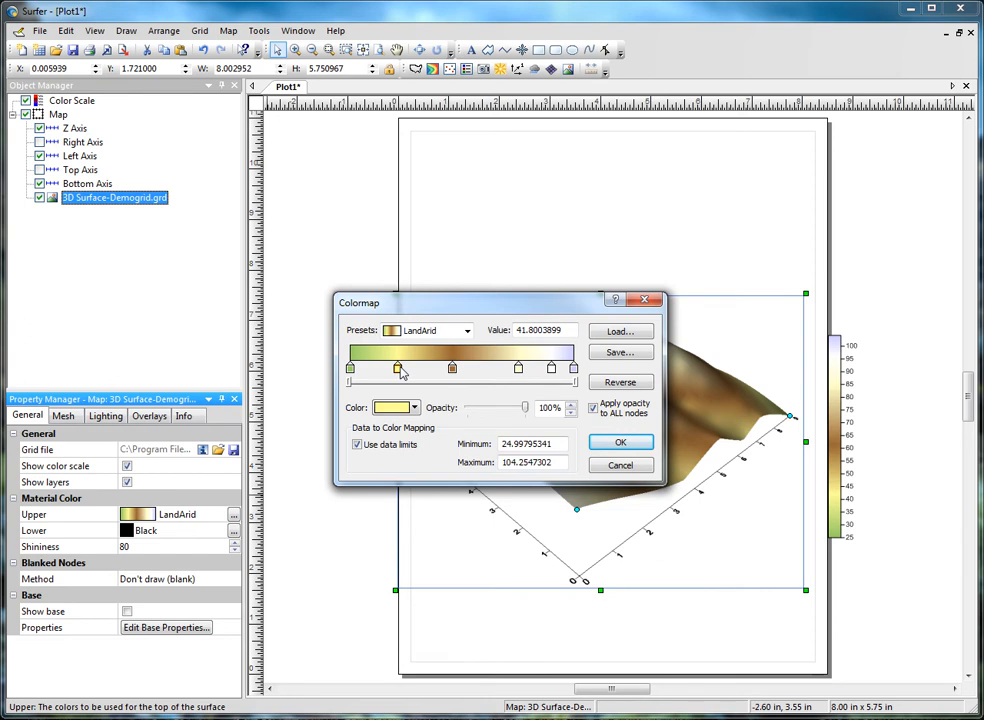
left_click(452, 369)
left_click(413, 408)
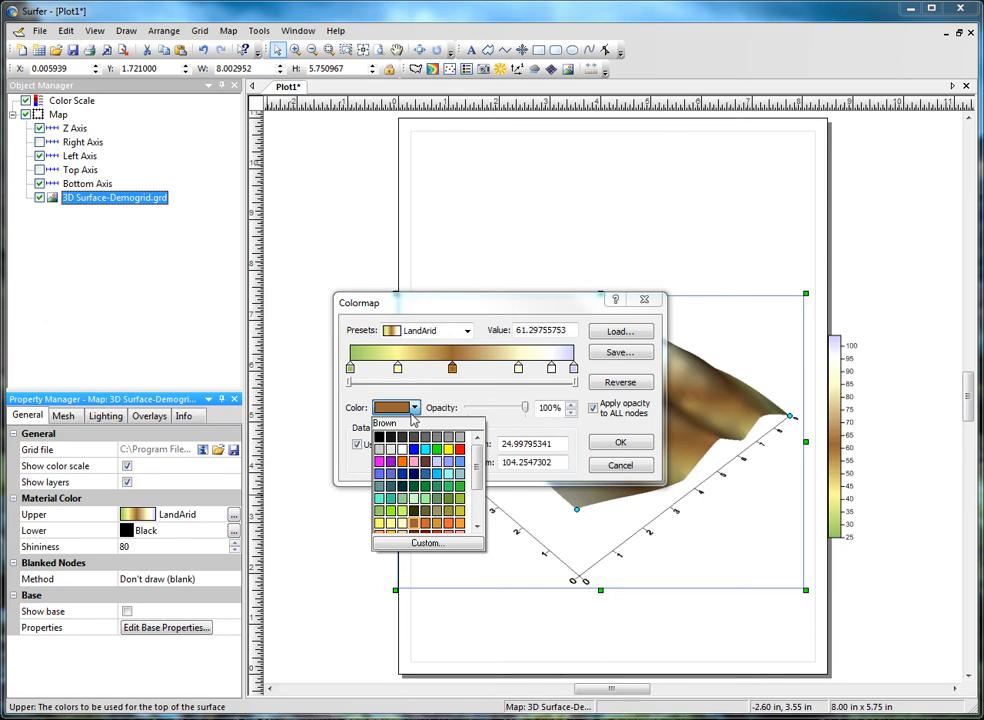
left_click(472, 403)
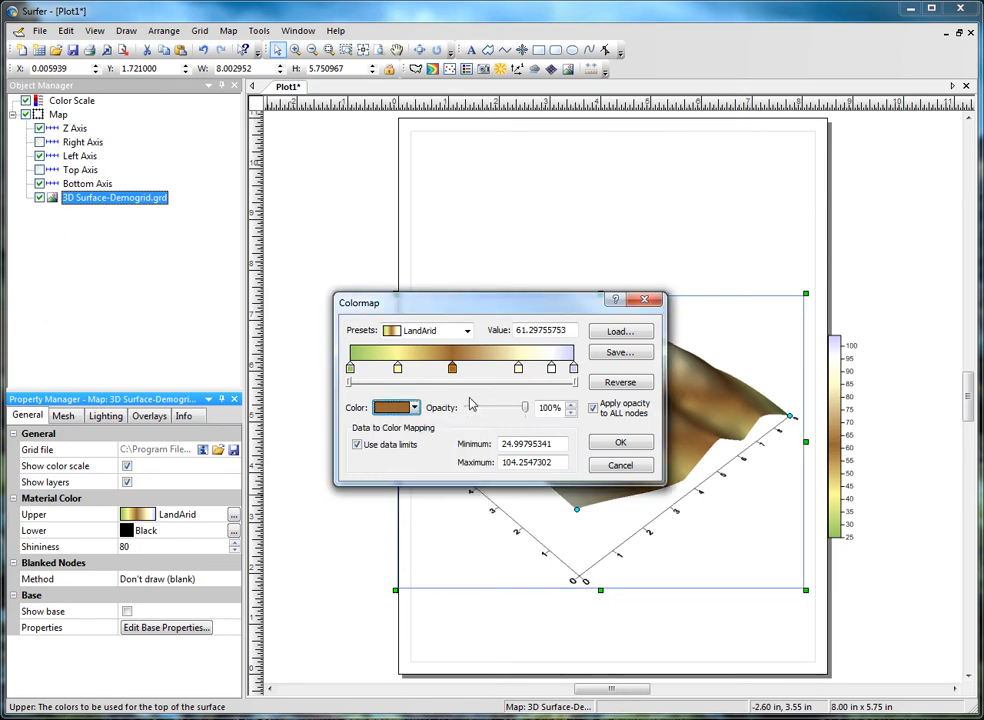
mouse_move(453, 370)
left_mouse_down()
mouse_move(477, 371)
mouse_move(442, 373)
mouse_move(455, 374)
left_mouse_up()
double_click(542, 330)
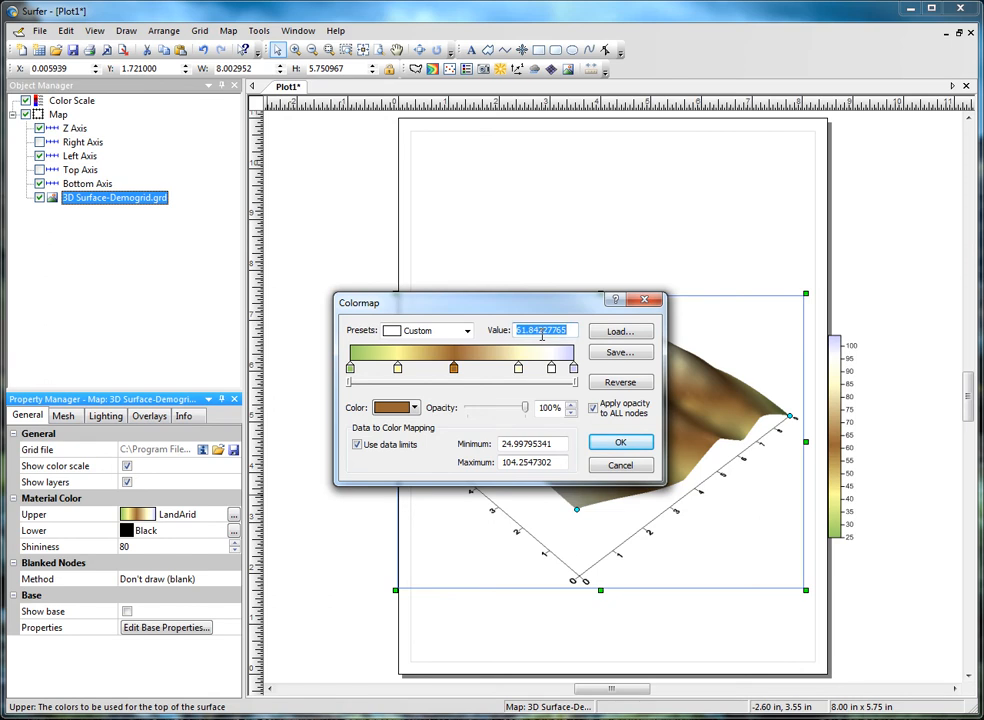
type("60")
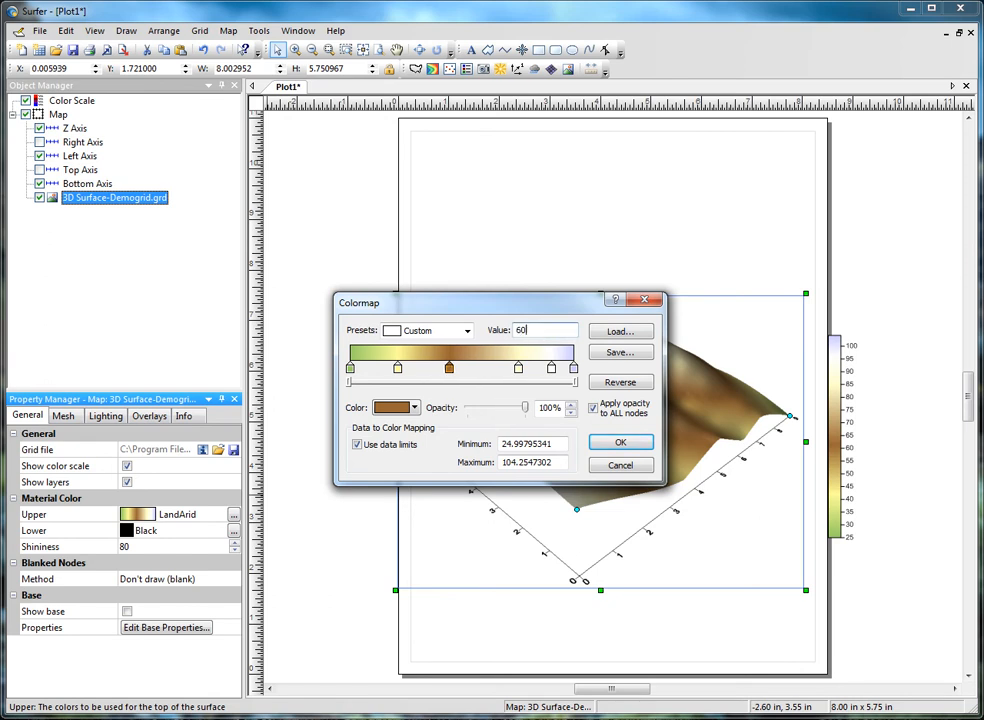
left_click(486, 368)
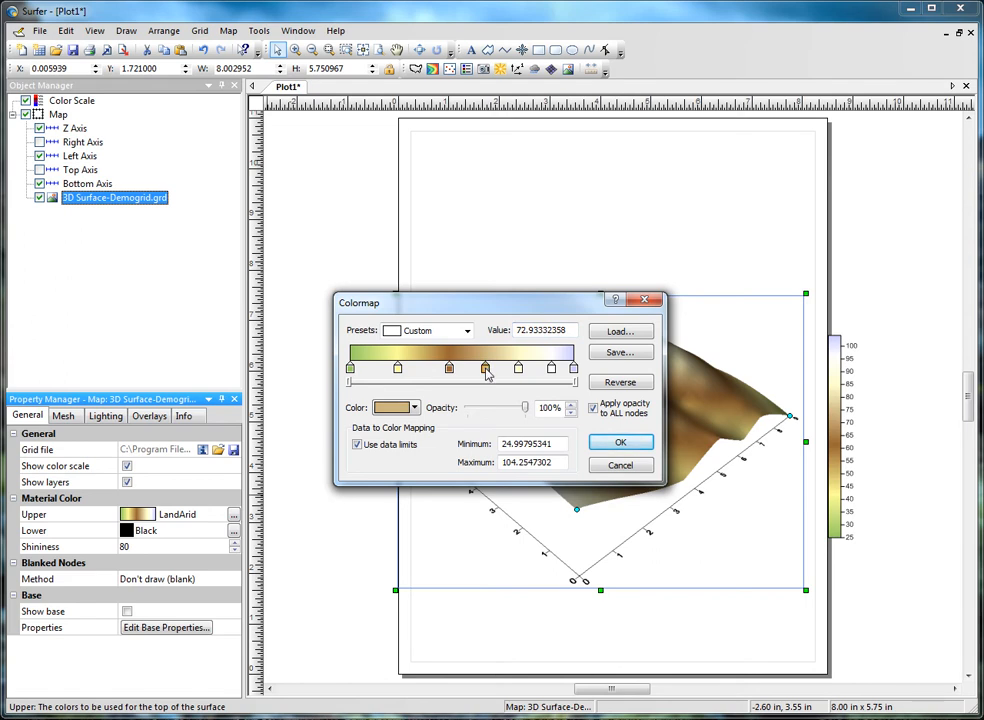
key("Delete")
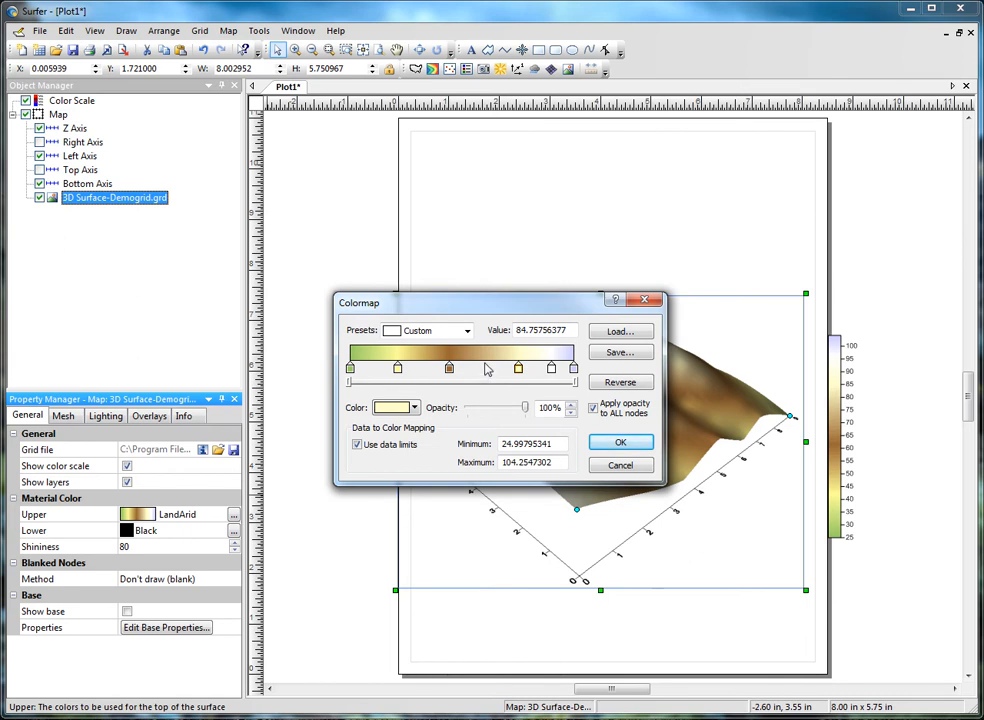
left_click_drag(524, 407, 545, 415)
left_click(594, 409)
left_click(594, 409)
left_click(619, 352)
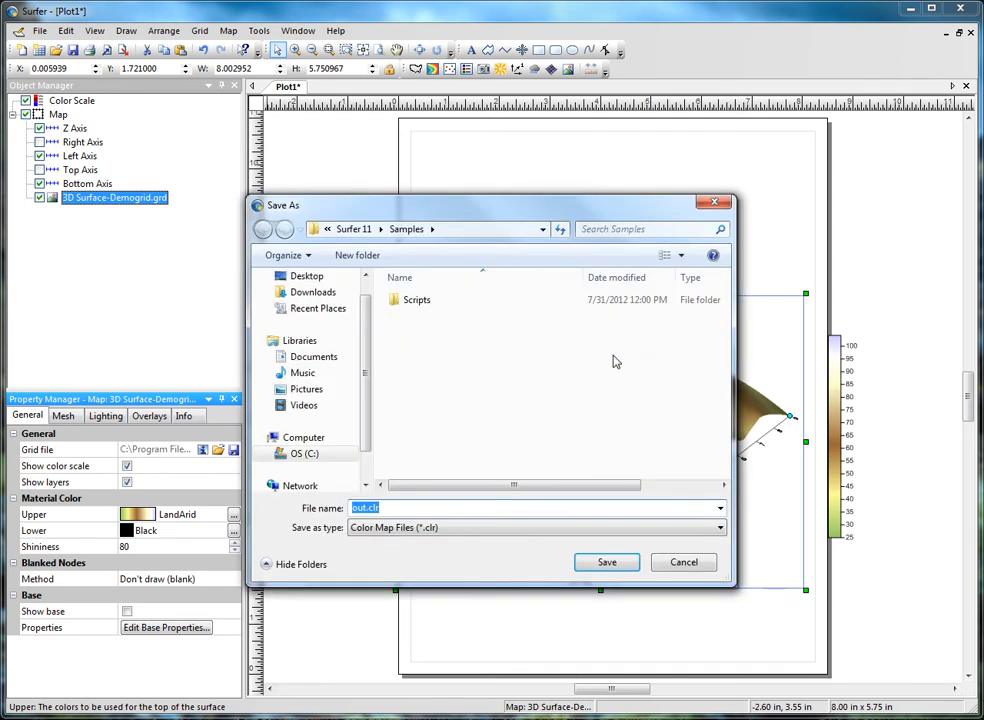
left_click(684, 563)
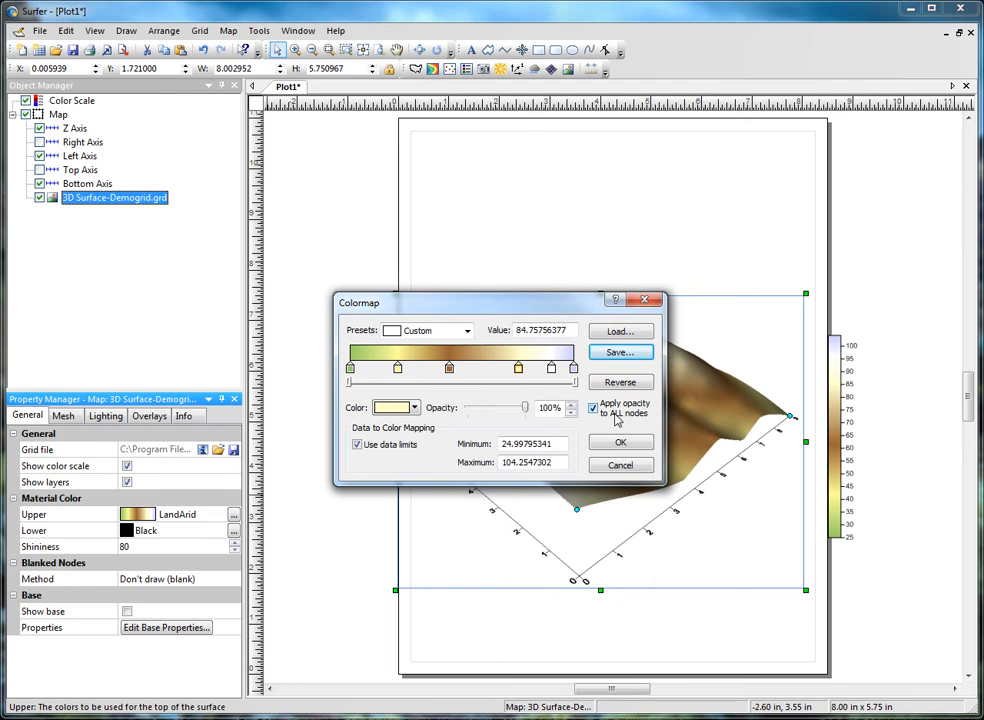
Step: Apply the edited colormap and set the blanked nodes method to Don't draw (blank)
left_click(619, 445)
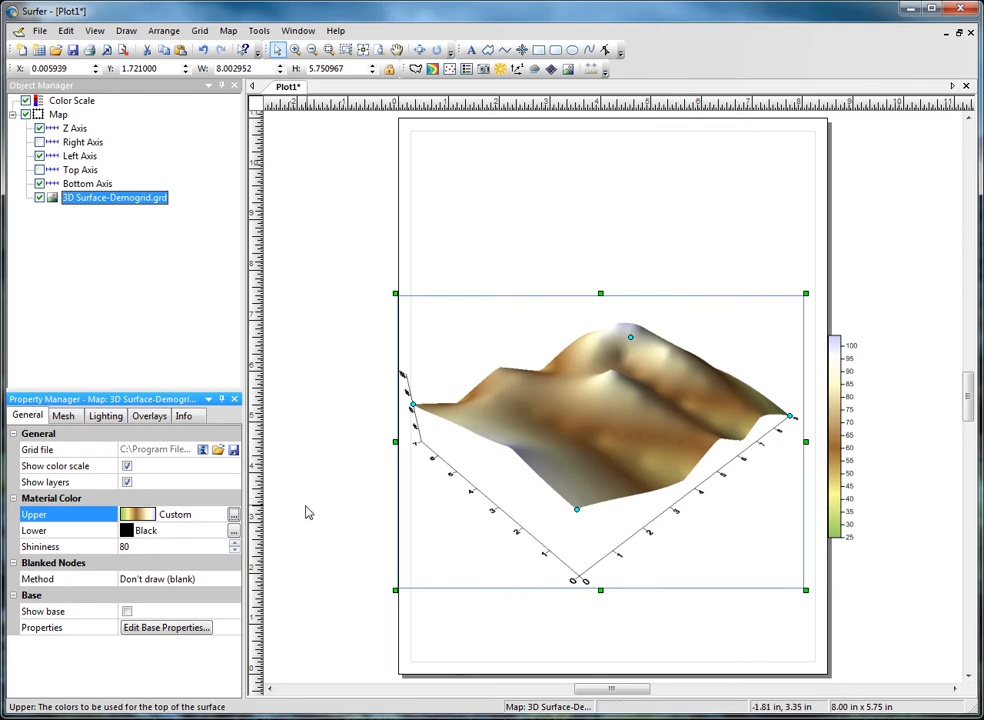
left_click(232, 580)
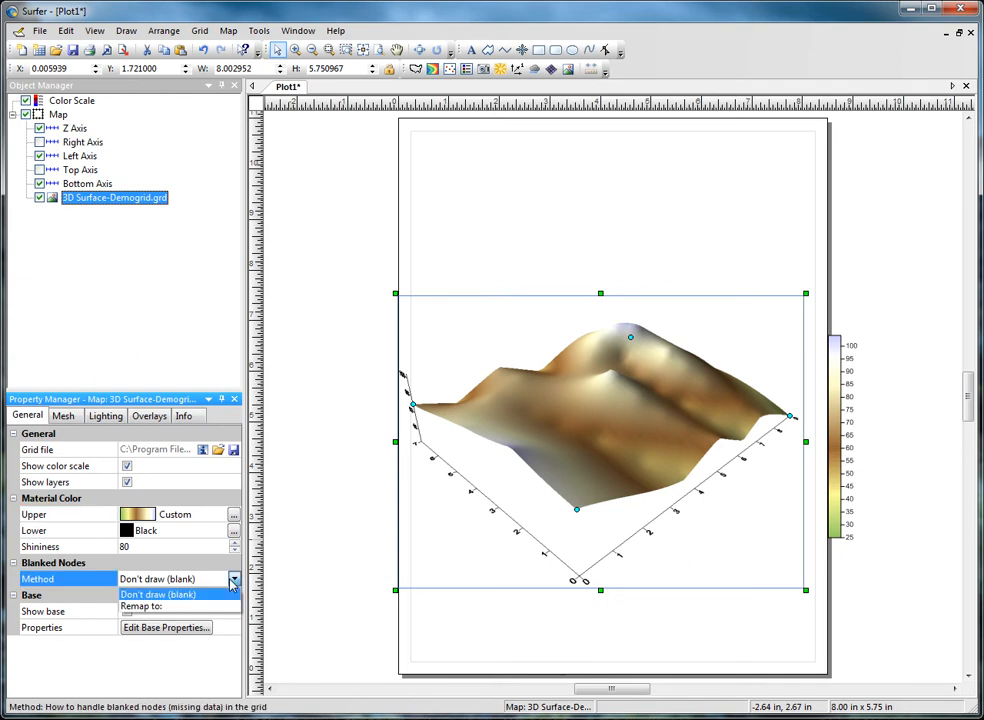
left_click(226, 594)
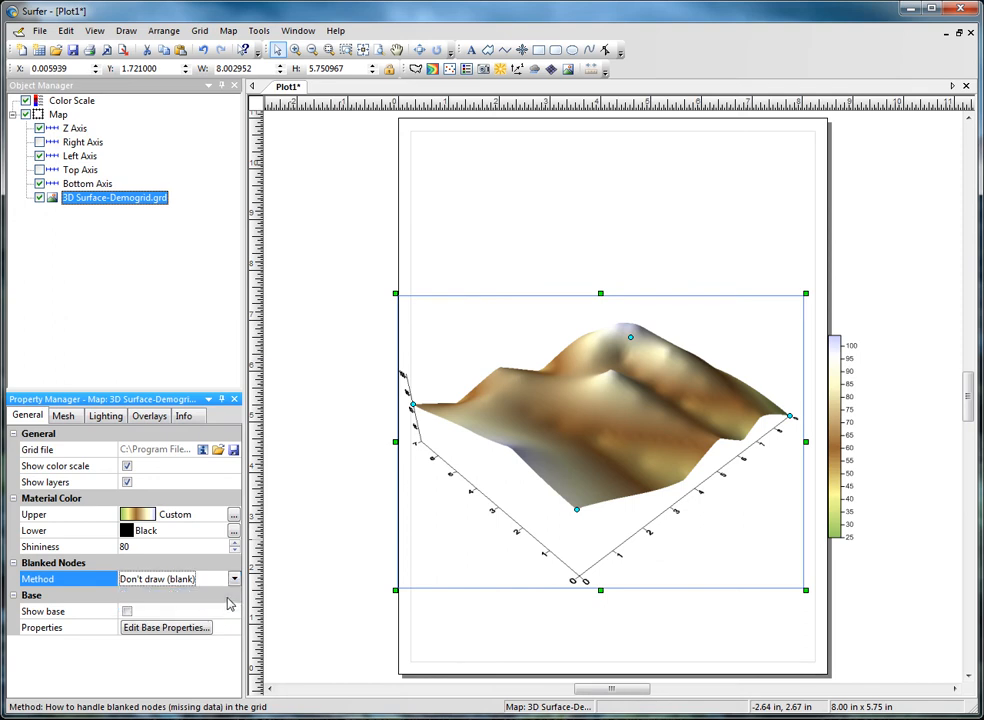
Step: Show the base below the surface and look at its fill and line properties without changing them
left_click(127, 611)
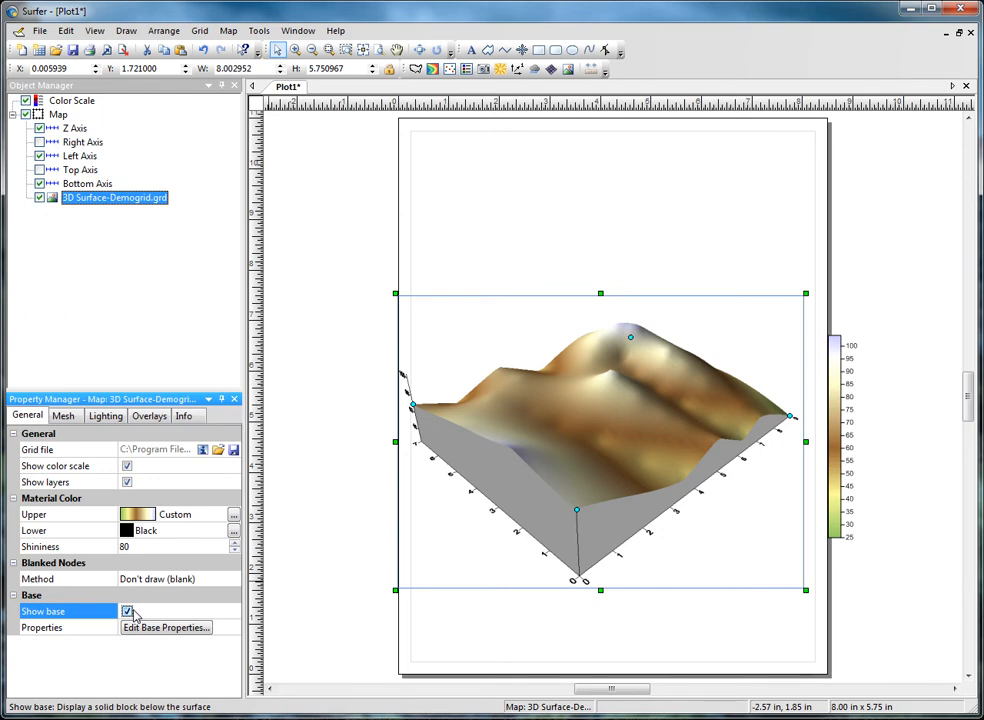
left_click(138, 628)
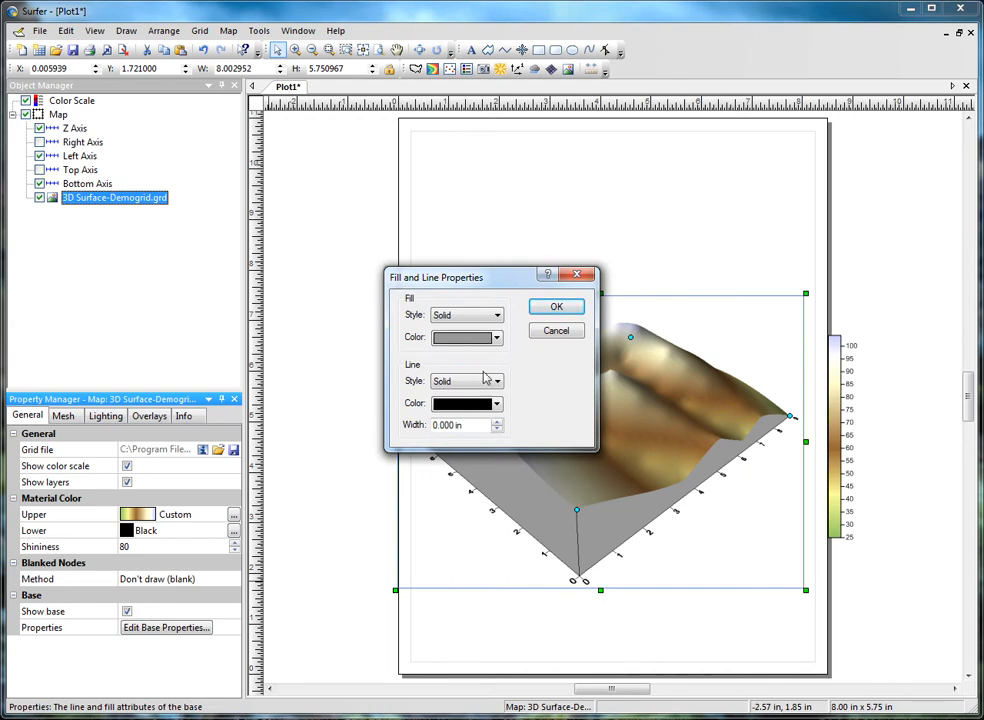
left_click(556, 330)
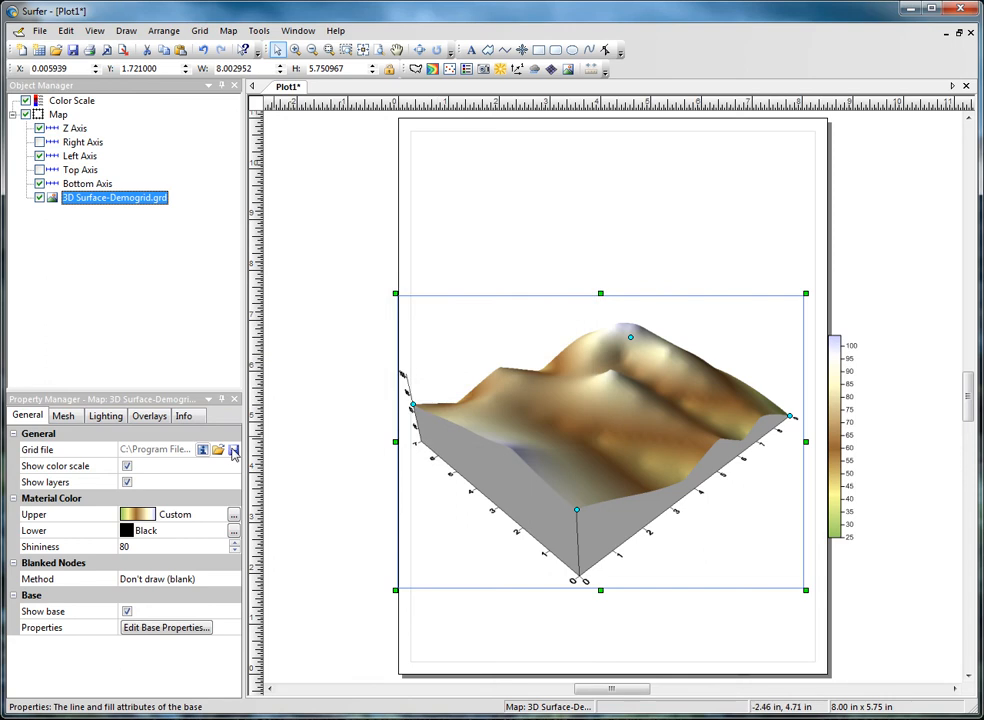
Step: Draw mesh lines of constant X and constant Y on the surface and expand both sets of line properties
left_click(62, 417)
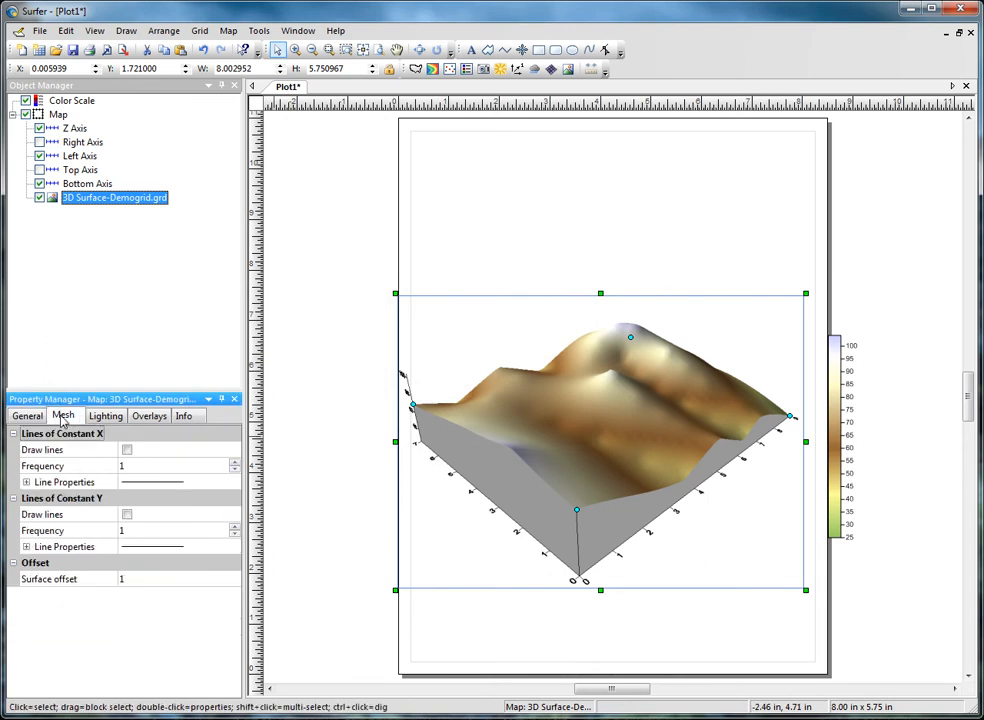
left_click(127, 450)
left_click(127, 515)
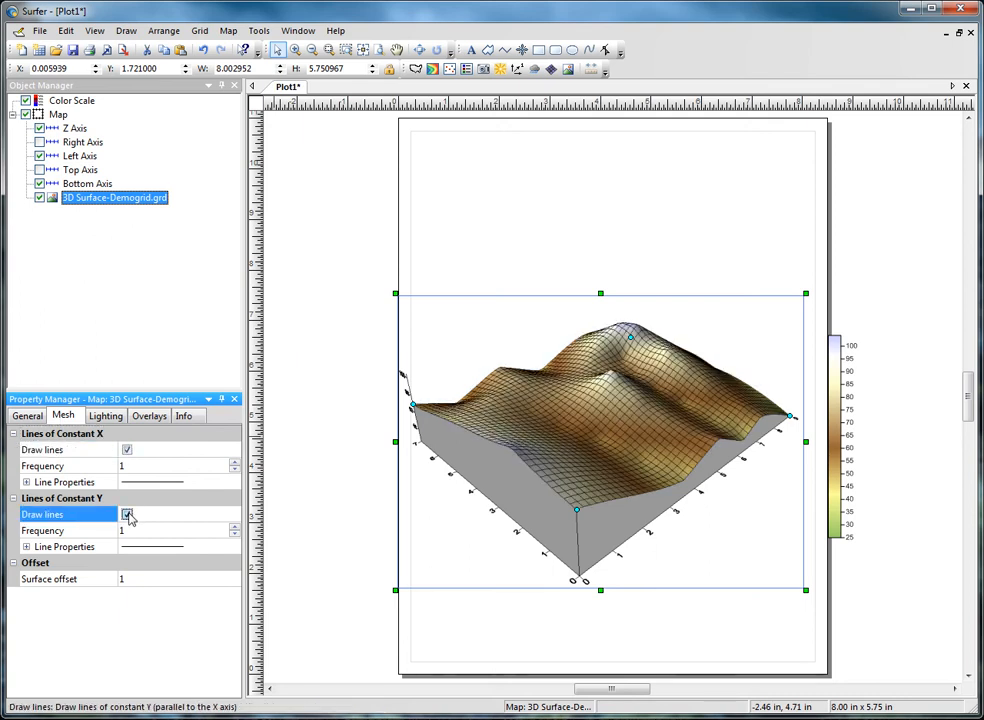
left_click(26, 482)
left_click(26, 612)
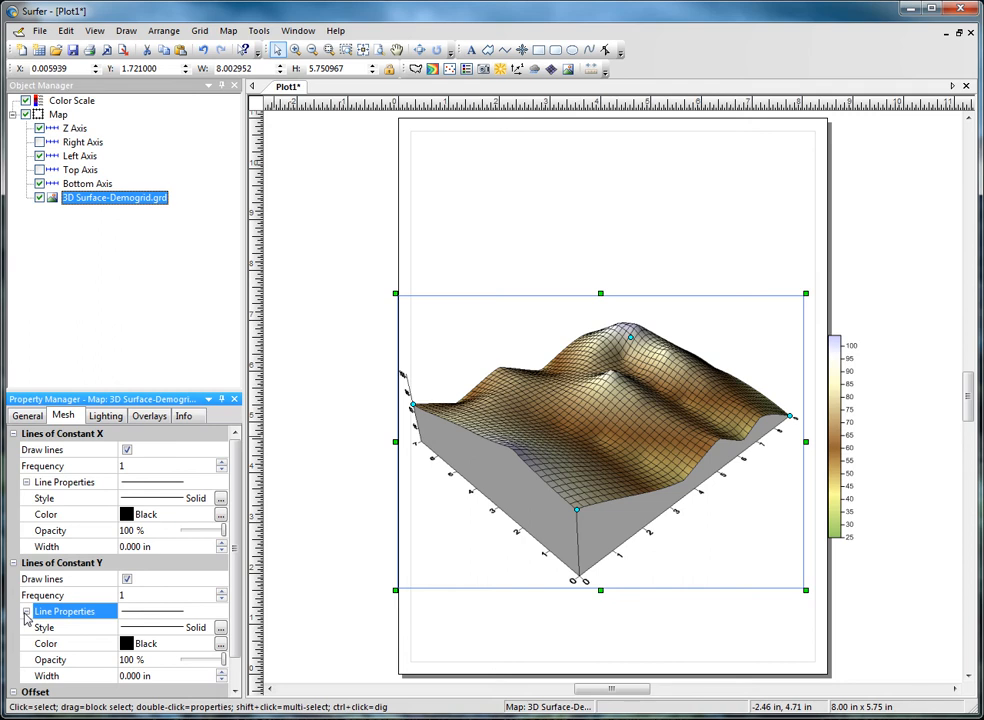
Step: Set the surface's mesh line frequency to 3 for lines of constant X and 5 for lines of constant Y
left_click(220, 463)
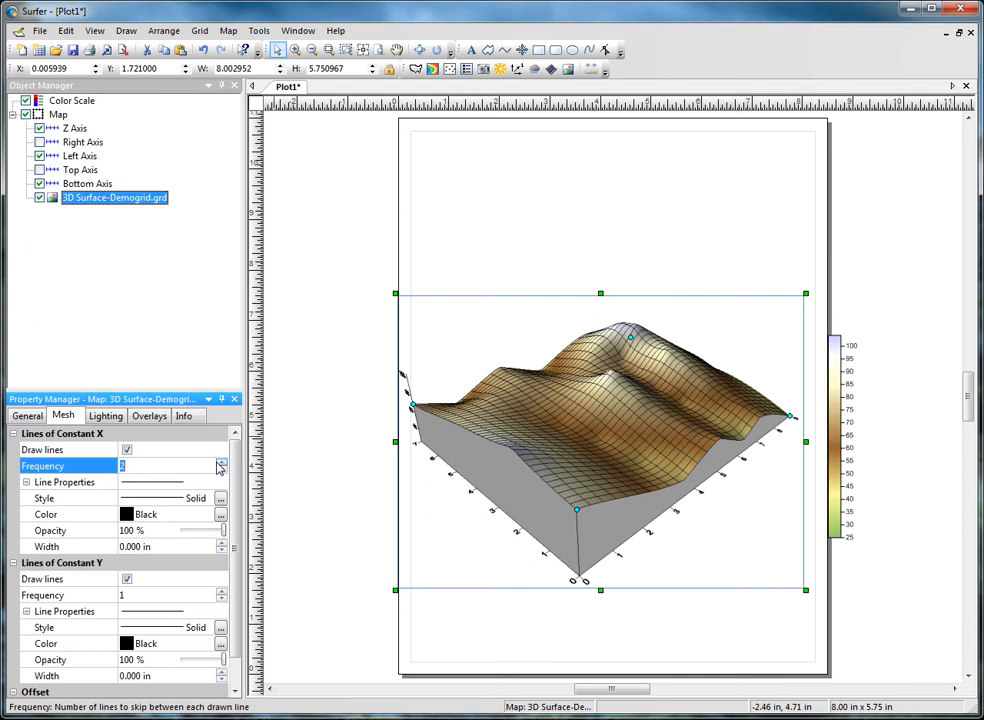
left_click(220, 463)
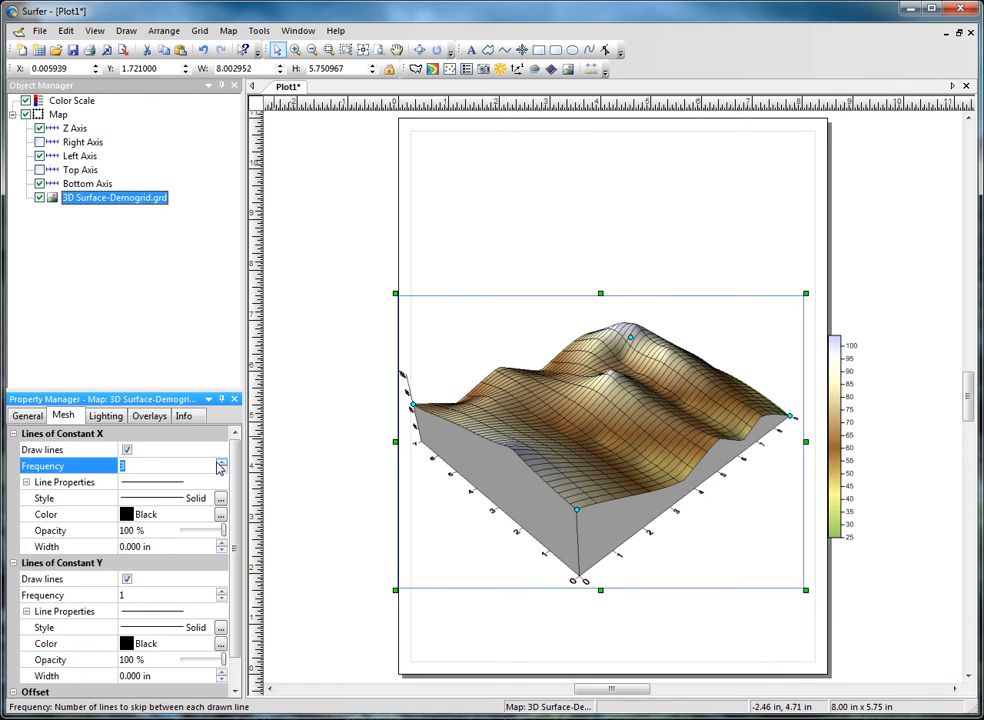
left_click(221, 591)
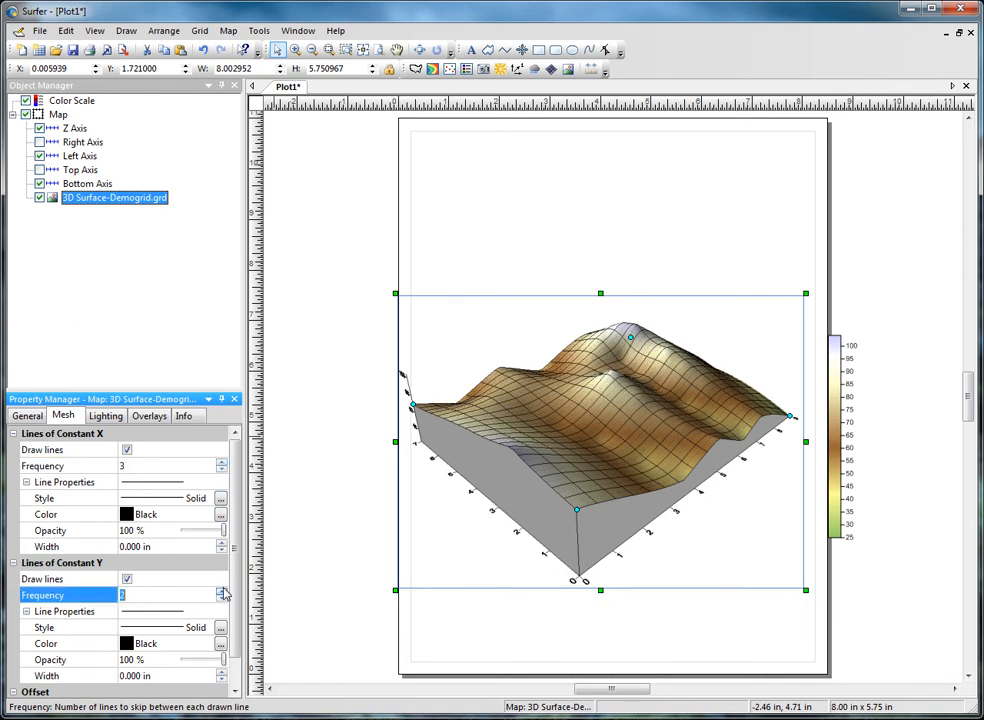
left_click(221, 591)
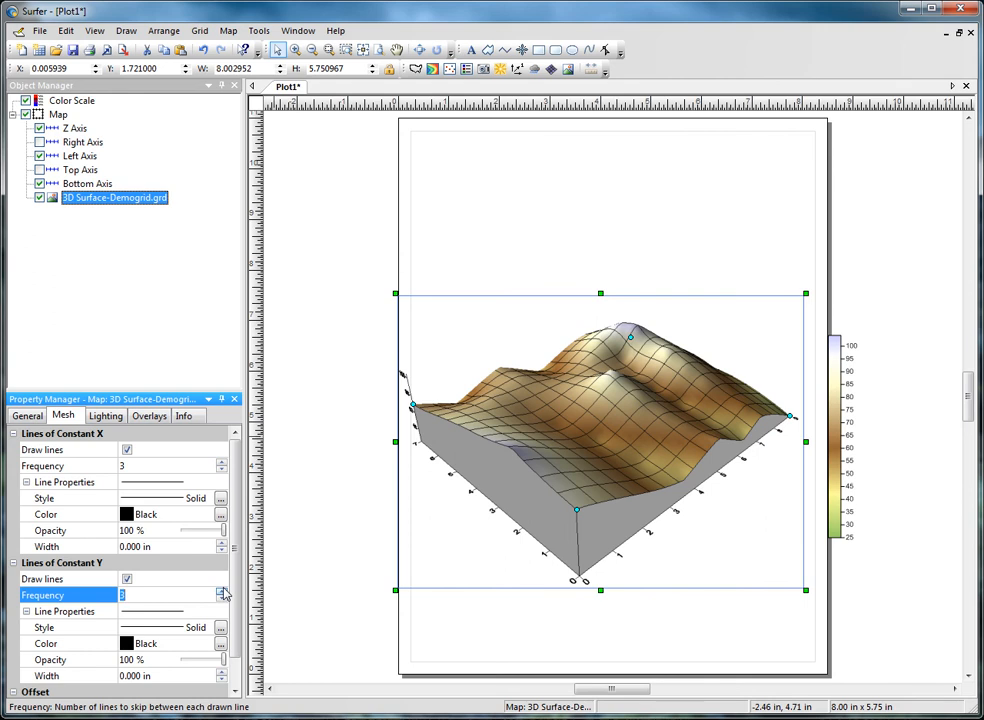
left_click(221, 591)
left_click(221, 591)
Step: Turn off drawing of both the constant Y and the constant X mesh lines on the surface
left_click(127, 579)
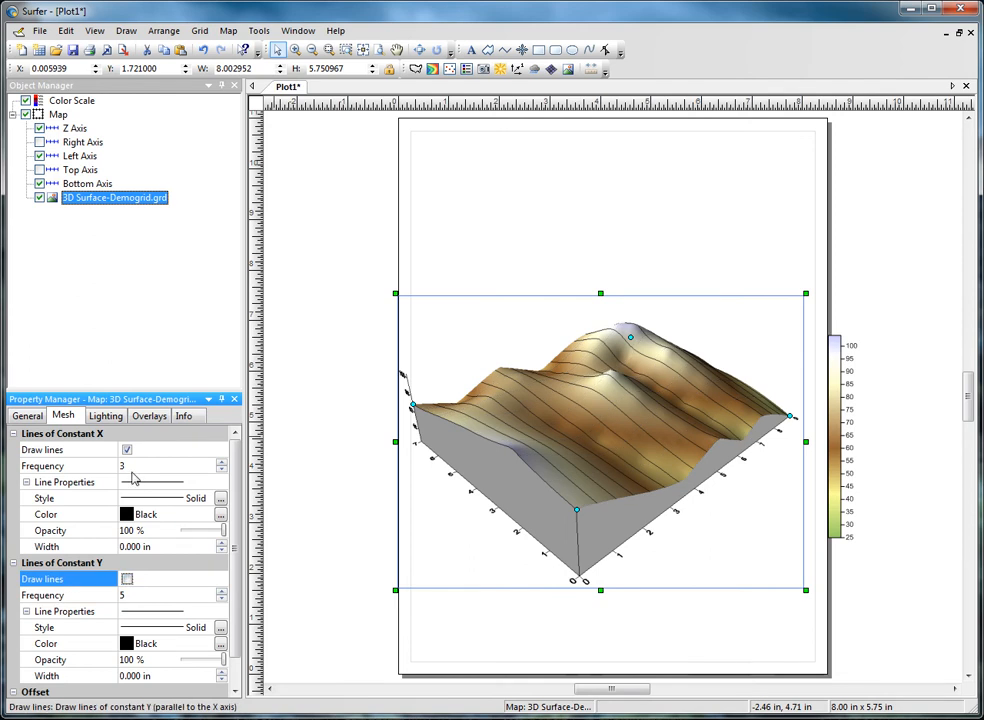
left_click(127, 450)
Step: Set the surface's light position to 155 degrees horizontal and 45 degrees vertical, and view the diffuse light color choices without changing the color
left_click(108, 416)
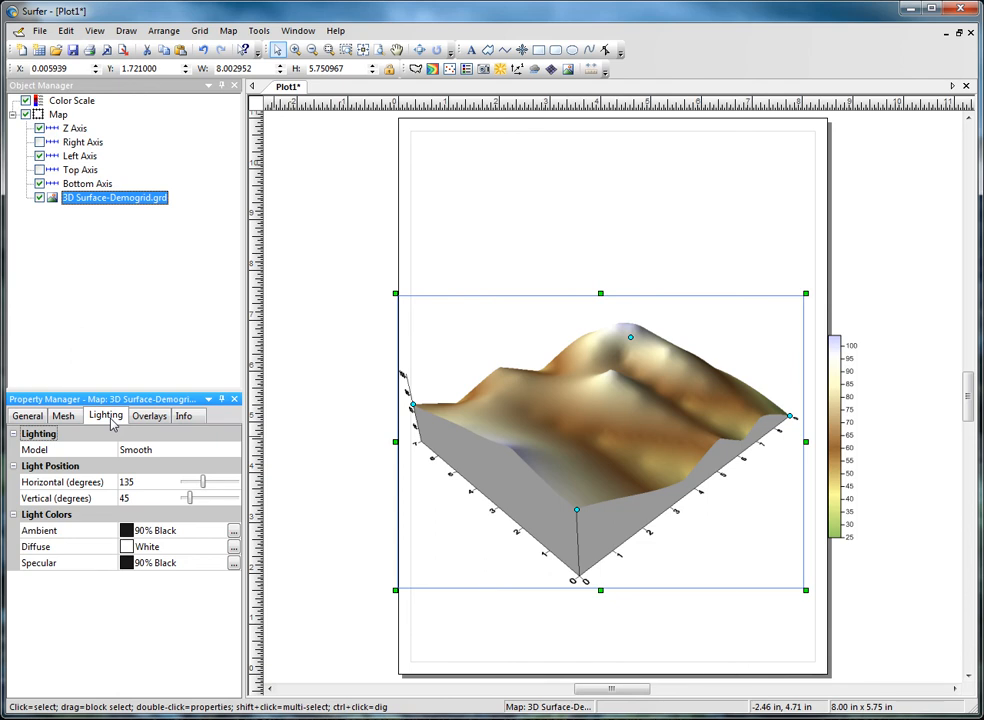
left_click(138, 483)
type("155")
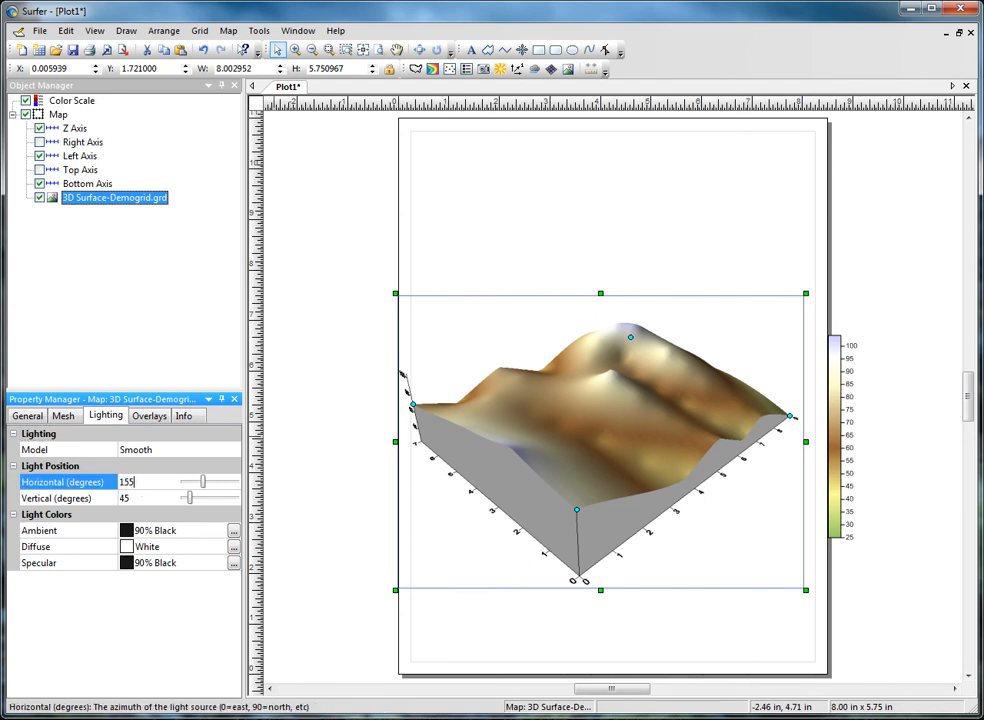
left_click(141, 500)
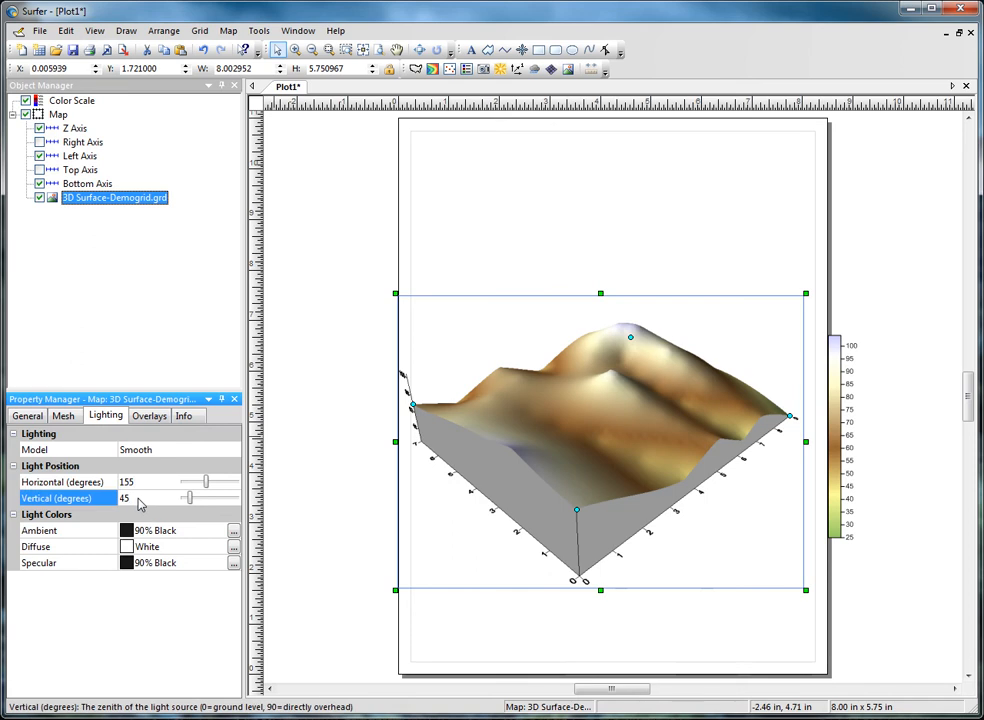
mouse_move(190, 499)
left_mouse_down()
mouse_move(211, 502)
mouse_move(190, 503)
left_mouse_up()
double_click(143, 498)
type("45")
key("Return")
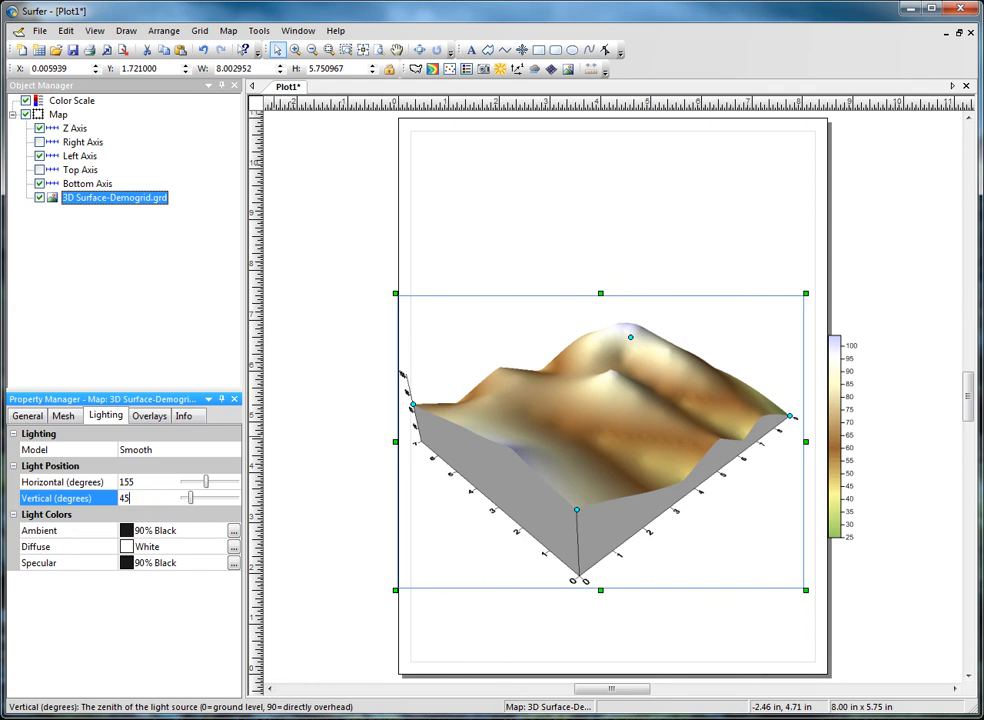
left_click(127, 548)
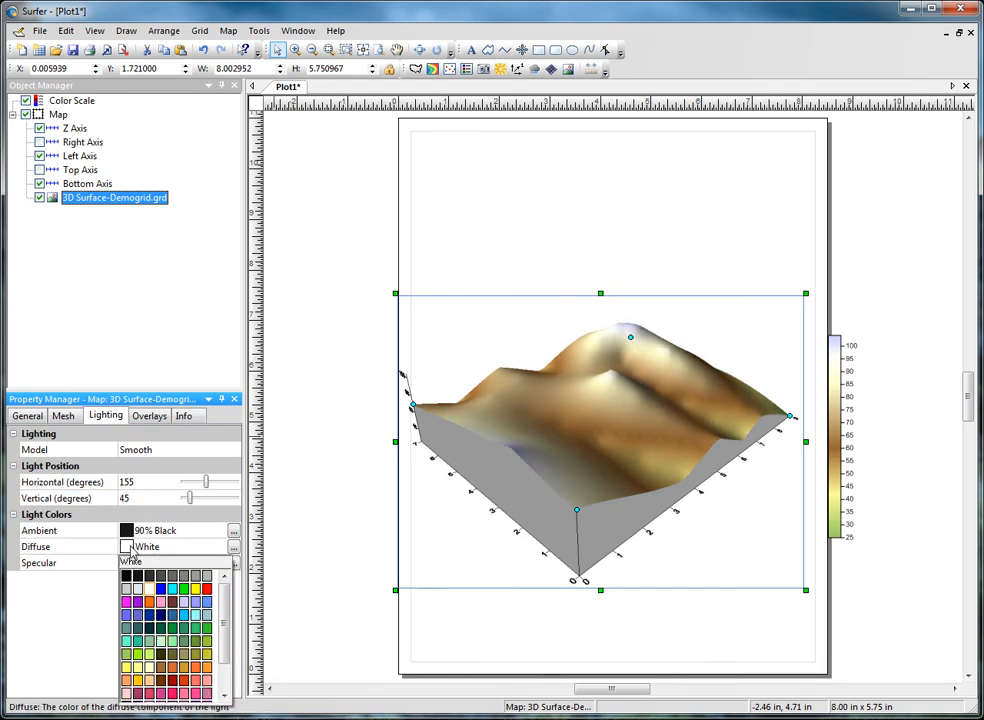
left_click(99, 547)
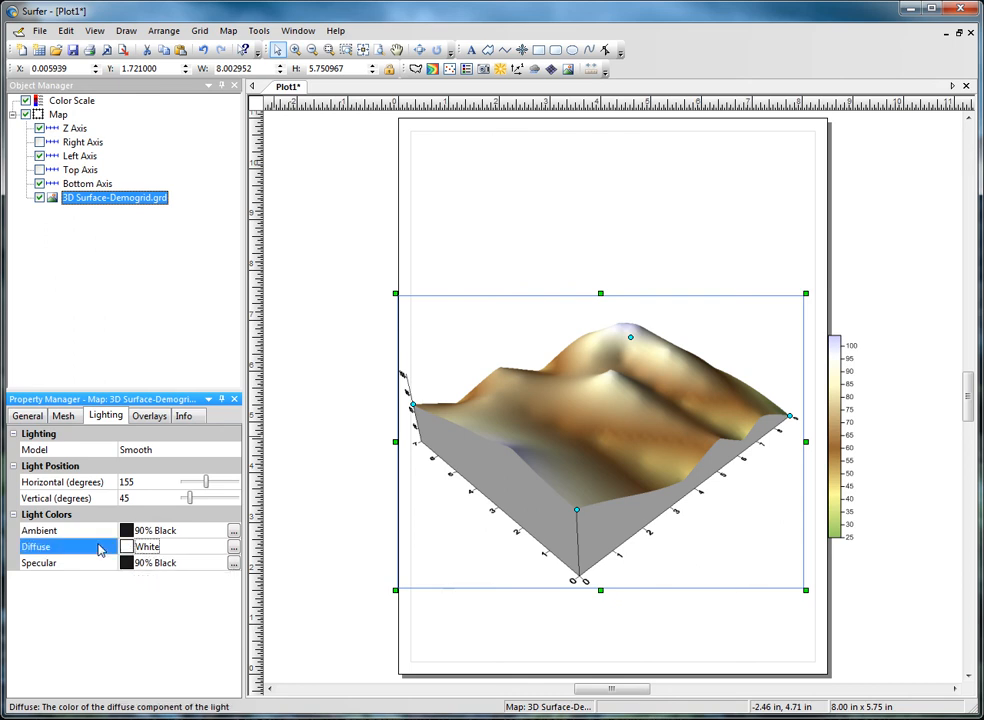
Step: Add a base layer from the sample image Demogrid.tif to the 3D surface map
left_click(150, 416)
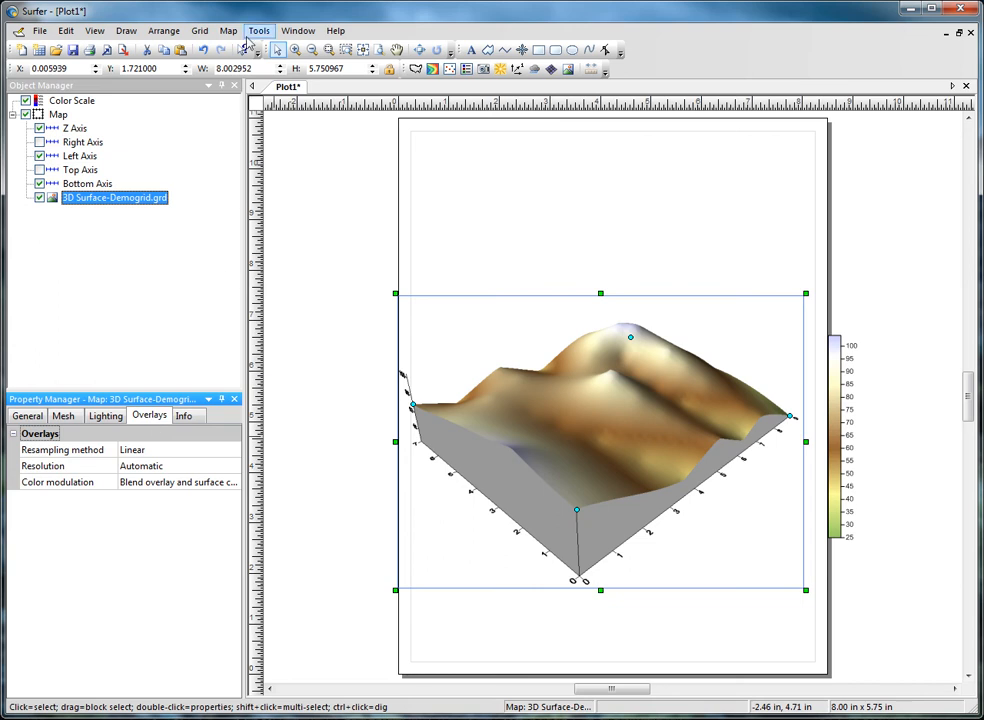
left_click(228, 30)
mouse_move(255, 63)
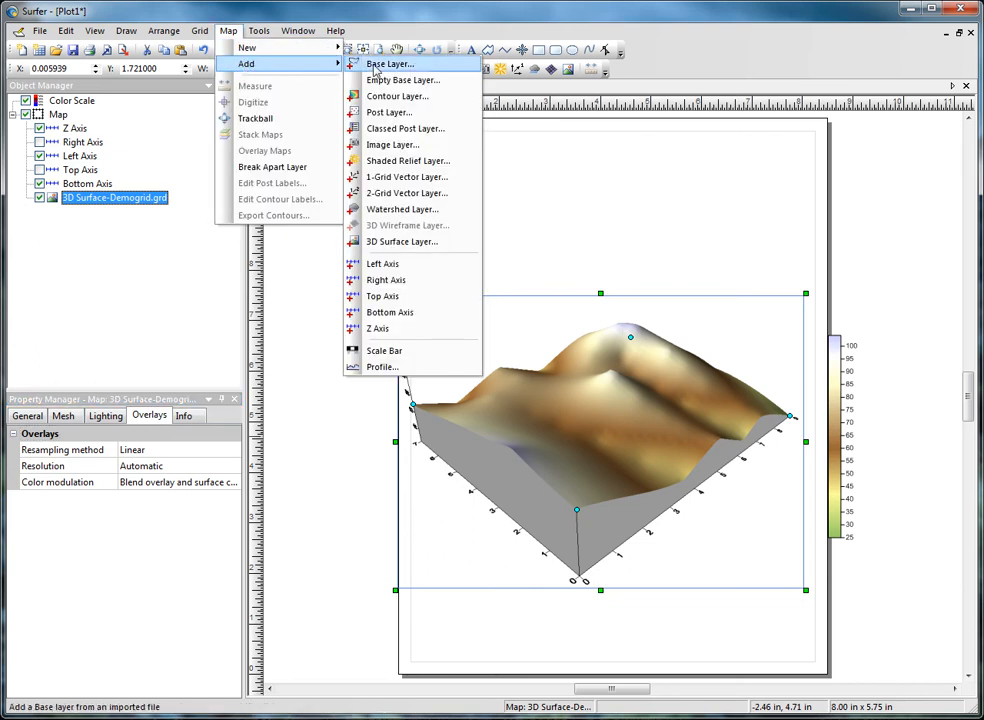
left_click(374, 66)
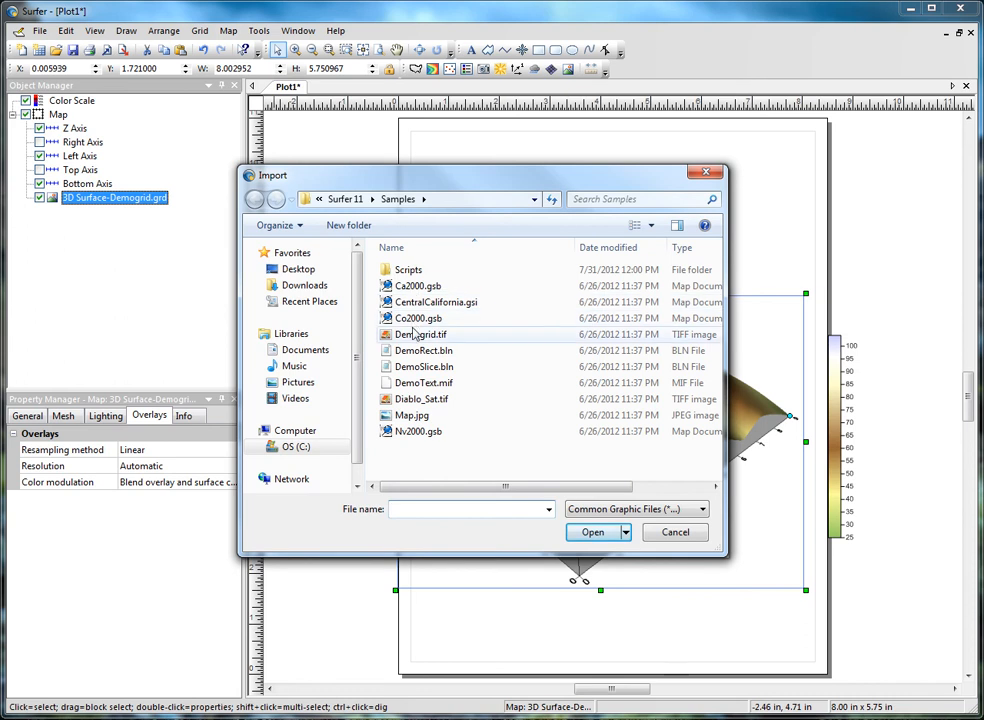
left_click(420, 334)
left_click(586, 532)
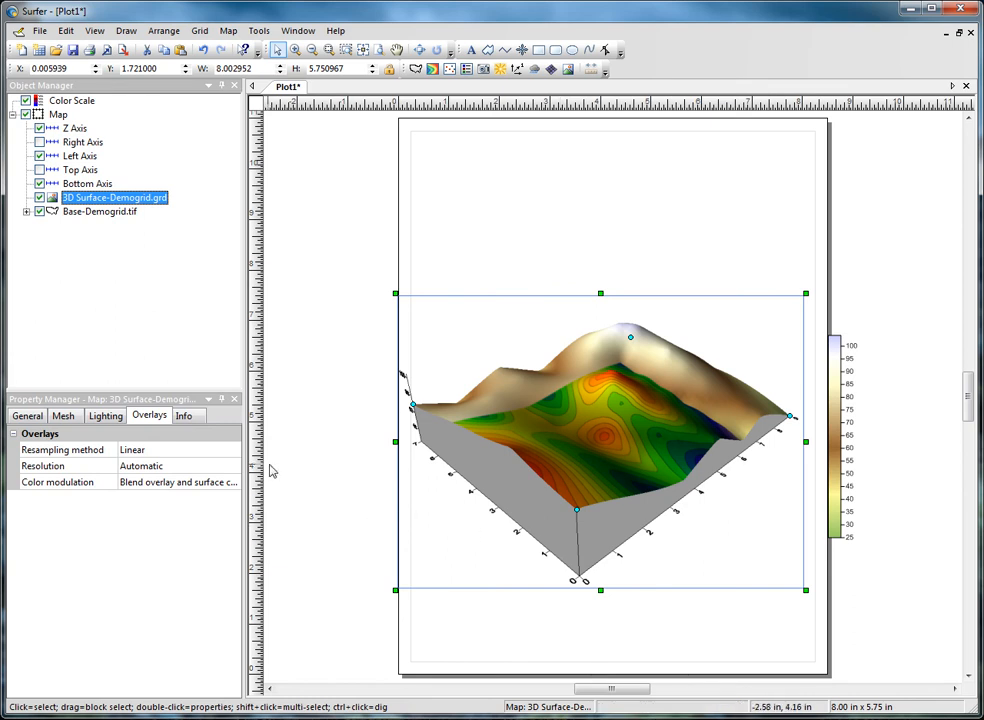
Step: Try the Nearest overlay resampling method, restore Linear, and view the resolution choices while keeping Automatic
left_click(238, 452)
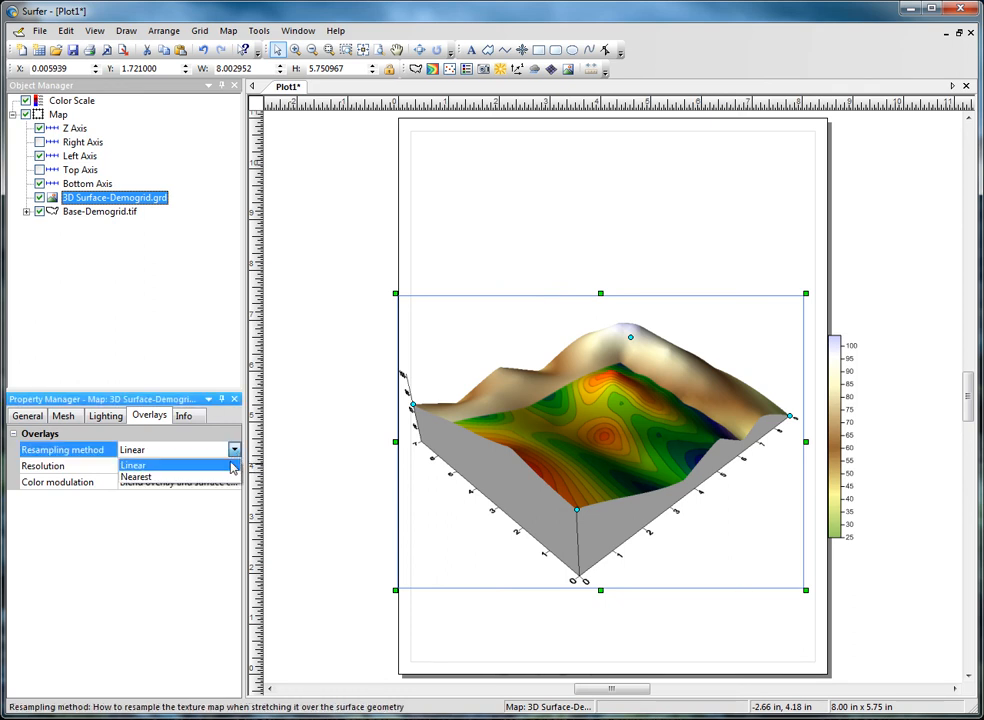
left_click(228, 476)
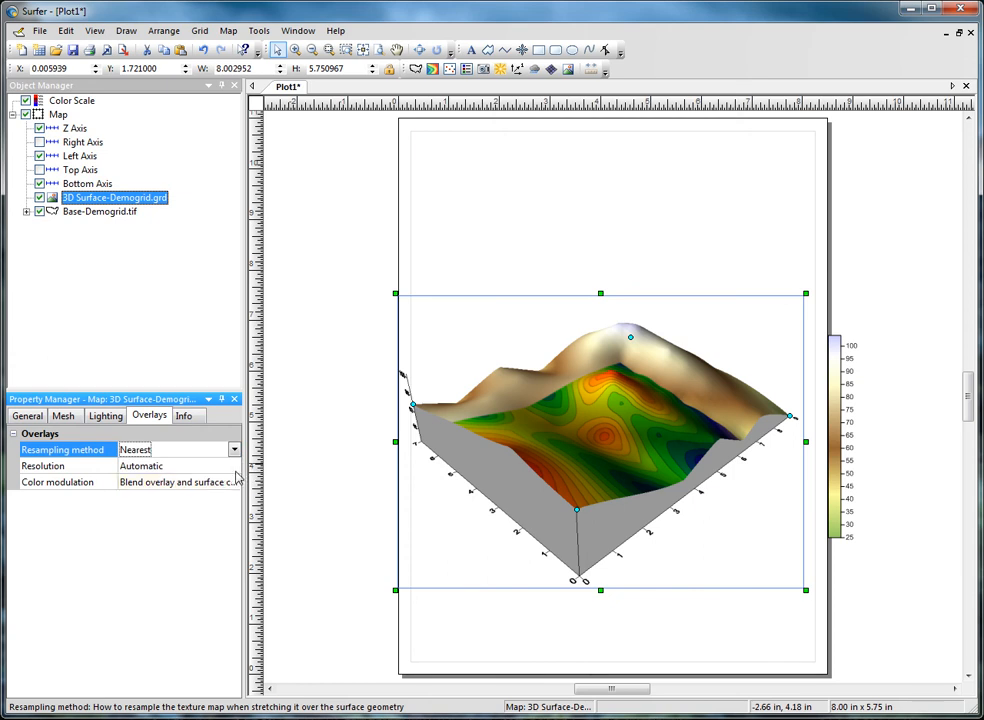
left_click(235, 451)
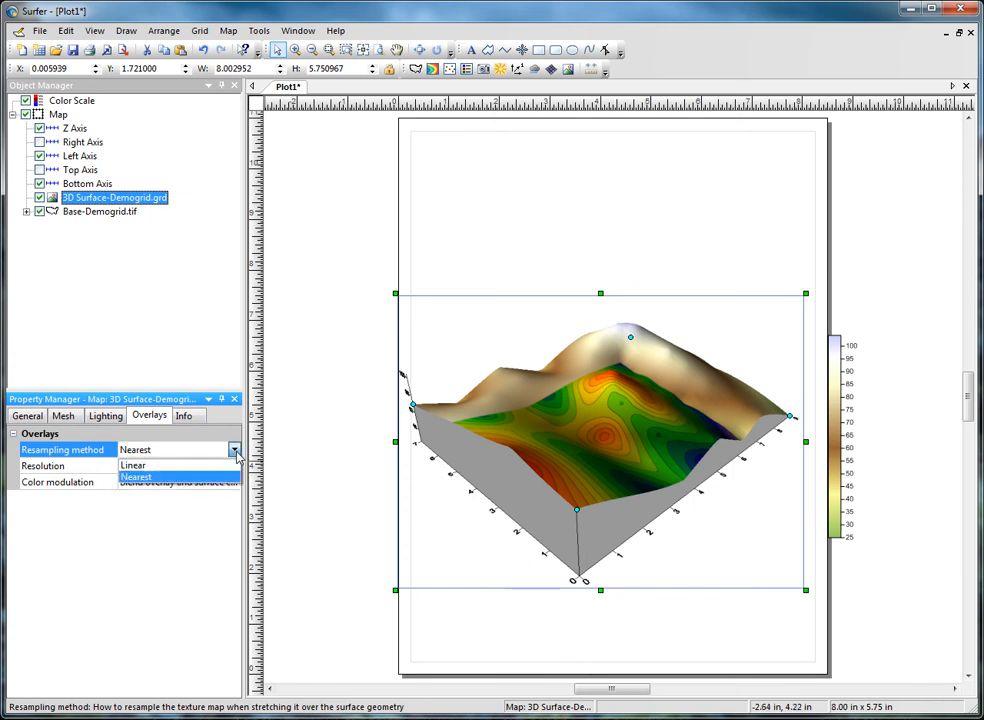
left_click(233, 462)
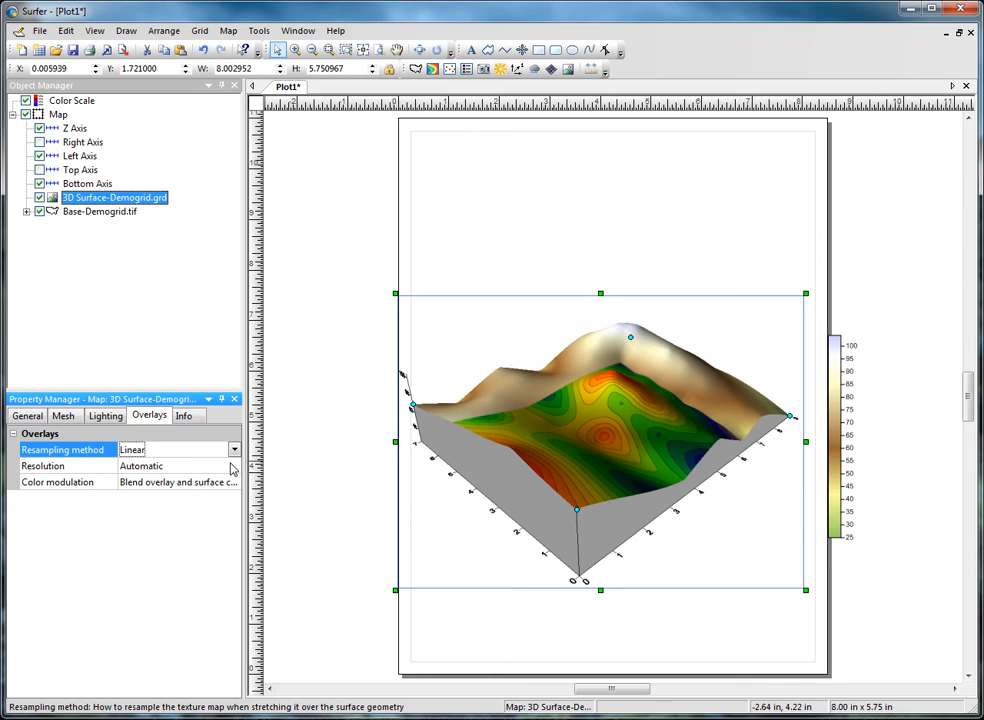
left_click(233, 467)
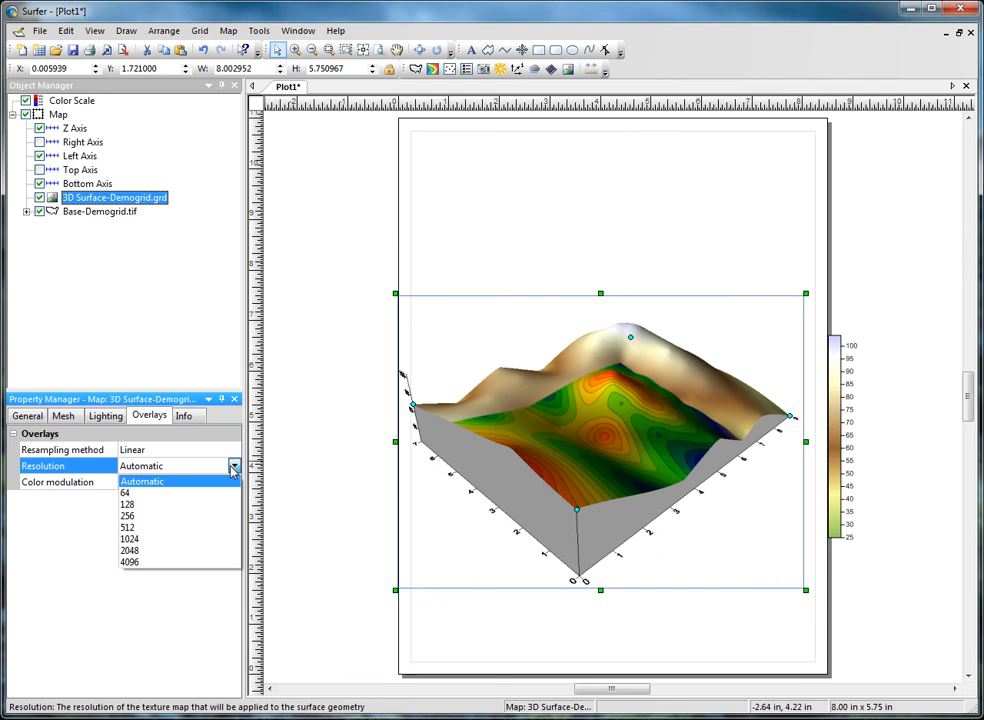
left_click(231, 482)
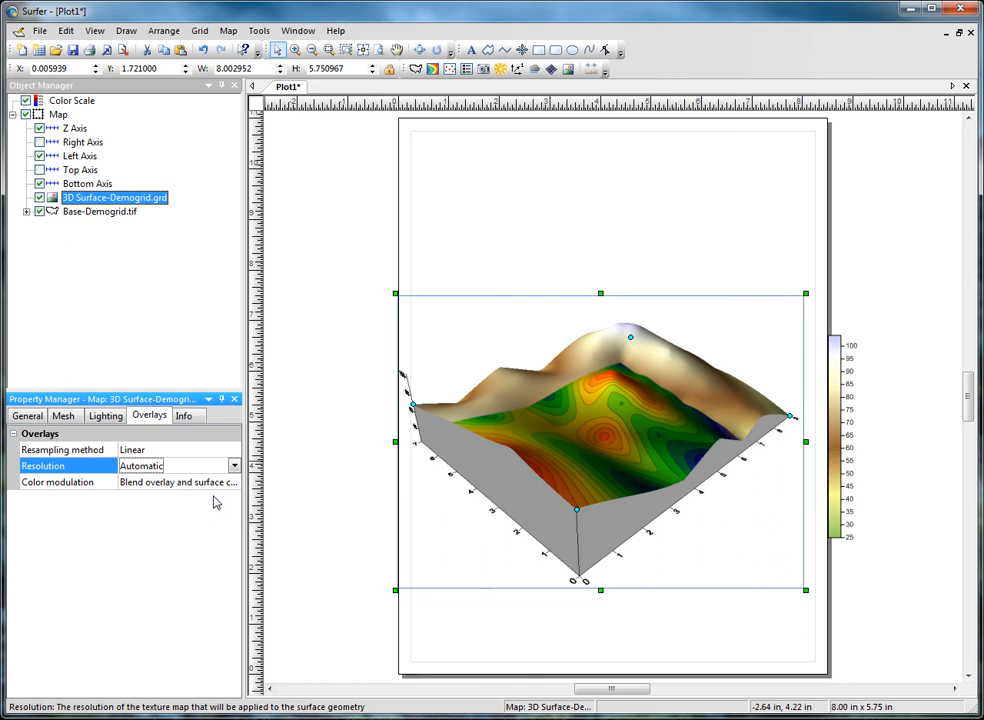
Step: Try the surface-color-only and overlay-color-only modulation options, and return to blending overlay and surface colors
left_click(222, 485)
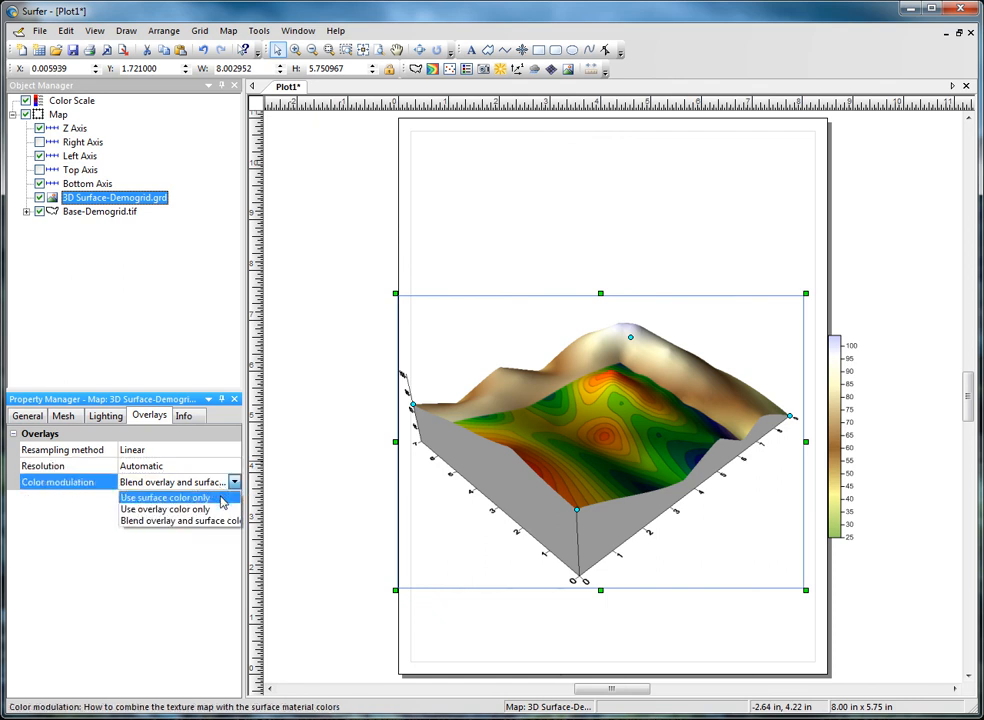
left_click(165, 497)
left_click(233, 482)
left_click(226, 510)
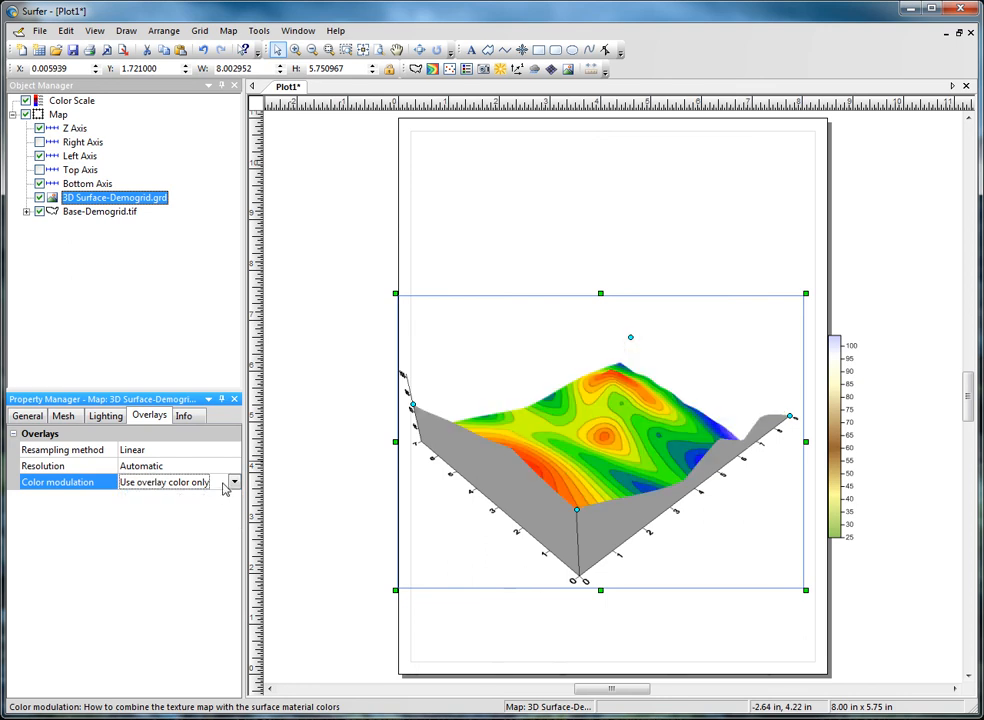
left_click(231, 483)
left_click(226, 521)
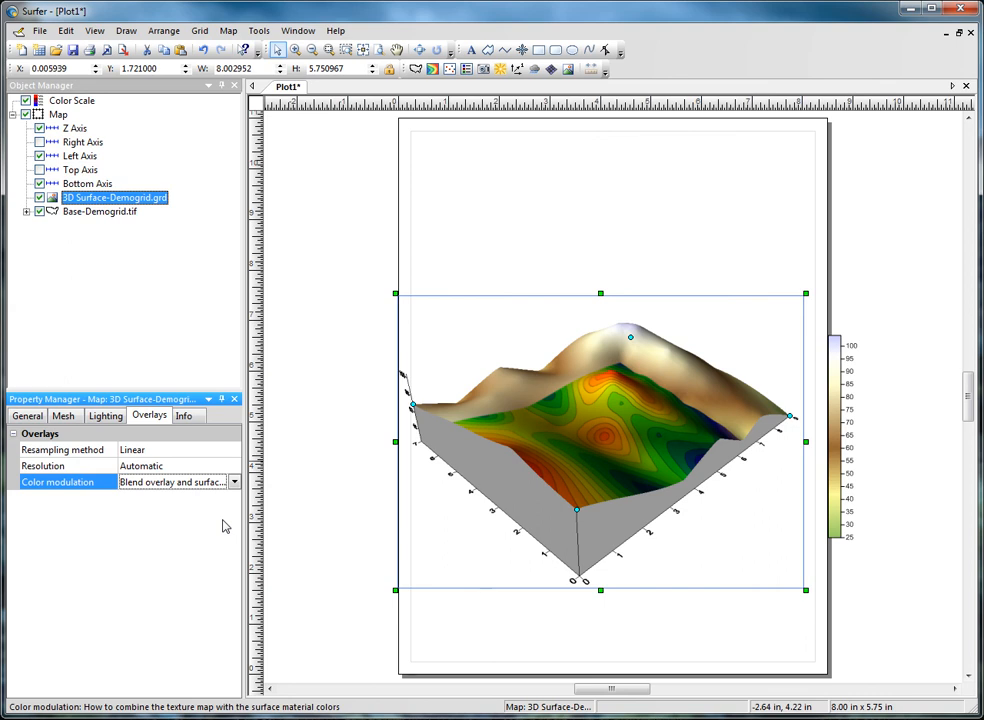
Step: Rotate the map in 3D with the Trackball so the side without the overlay image faces forward, and exit the tool
left_click(418, 51)
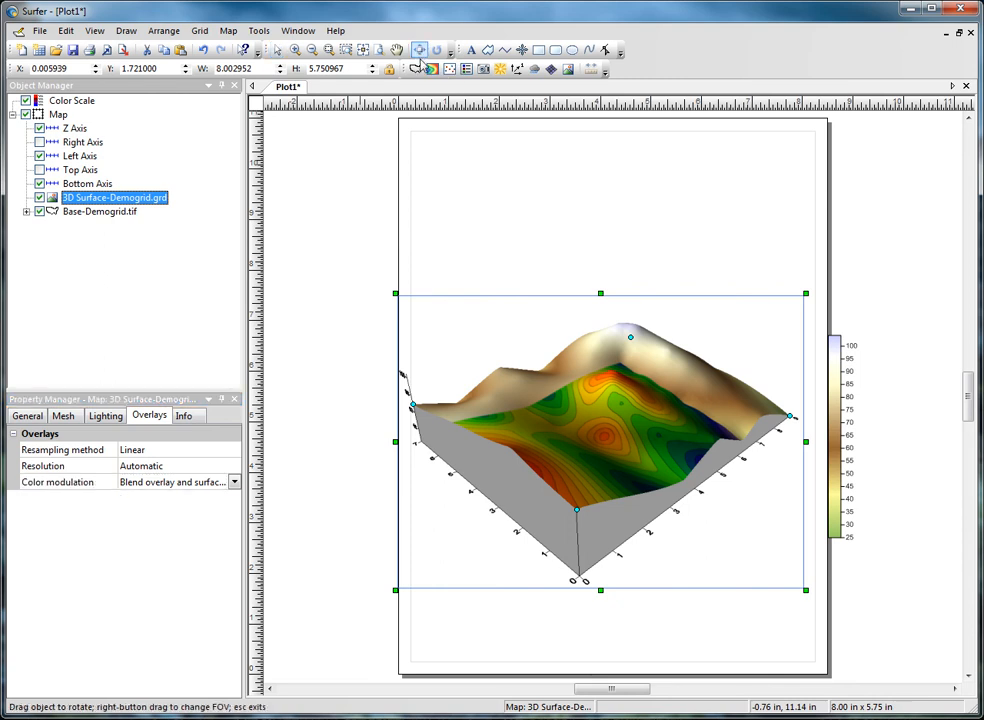
left_click_drag(687, 443, 558, 465)
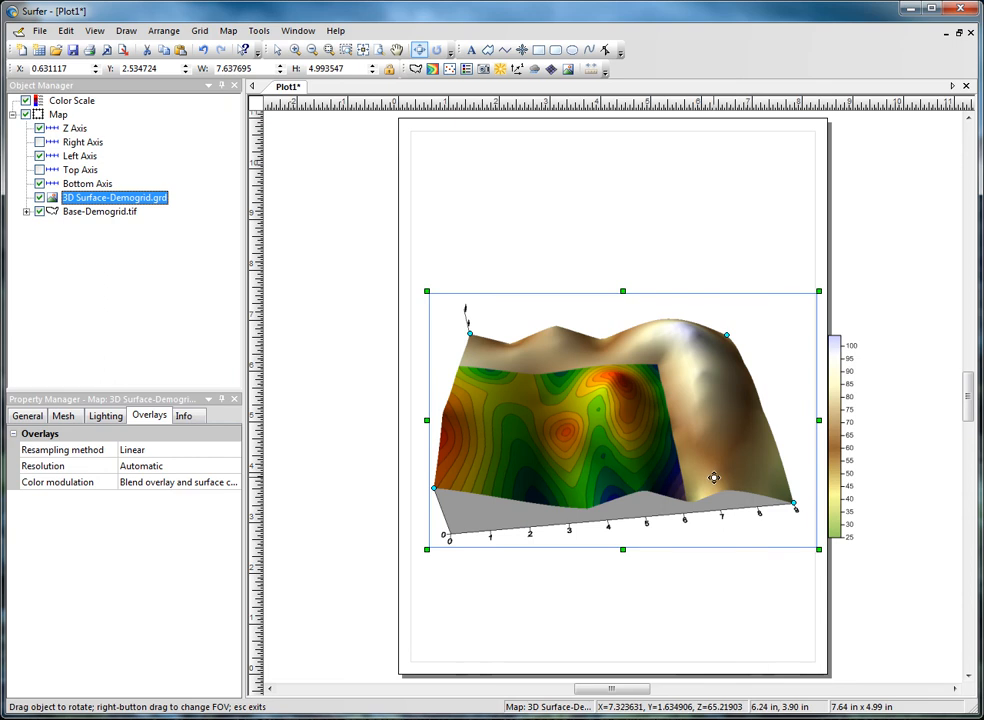
left_click_drag(713, 478, 589, 472)
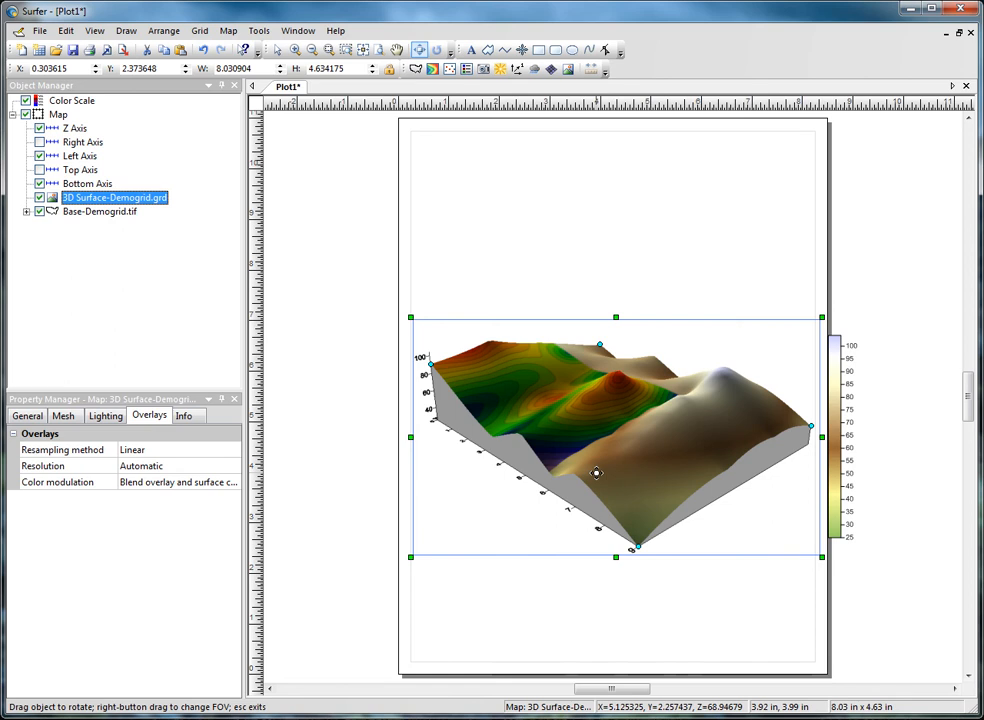
key("Escape")
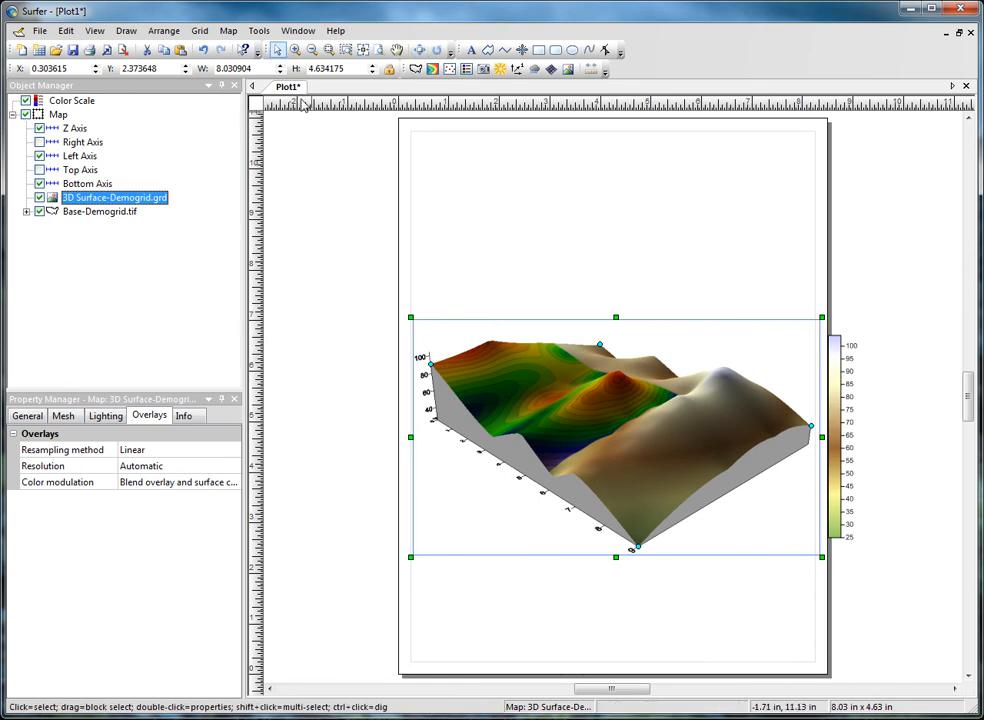